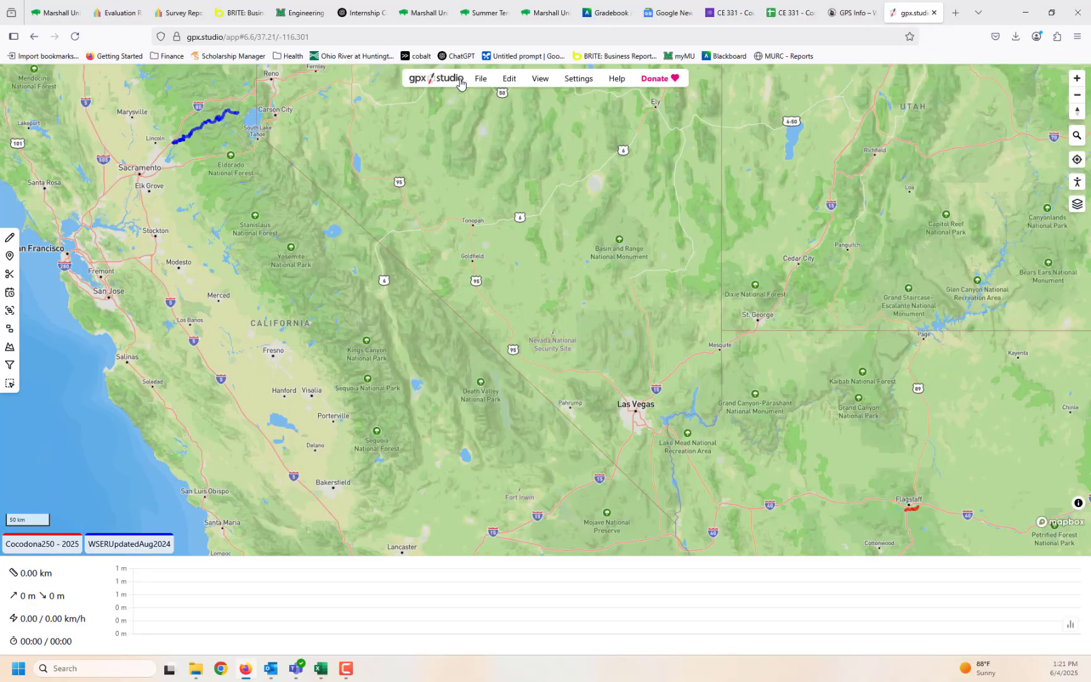
Step: Open the route file WSERUpdatedAug2024.gpx from the Temp folder
left_click(482, 80)
left_click(498, 126)
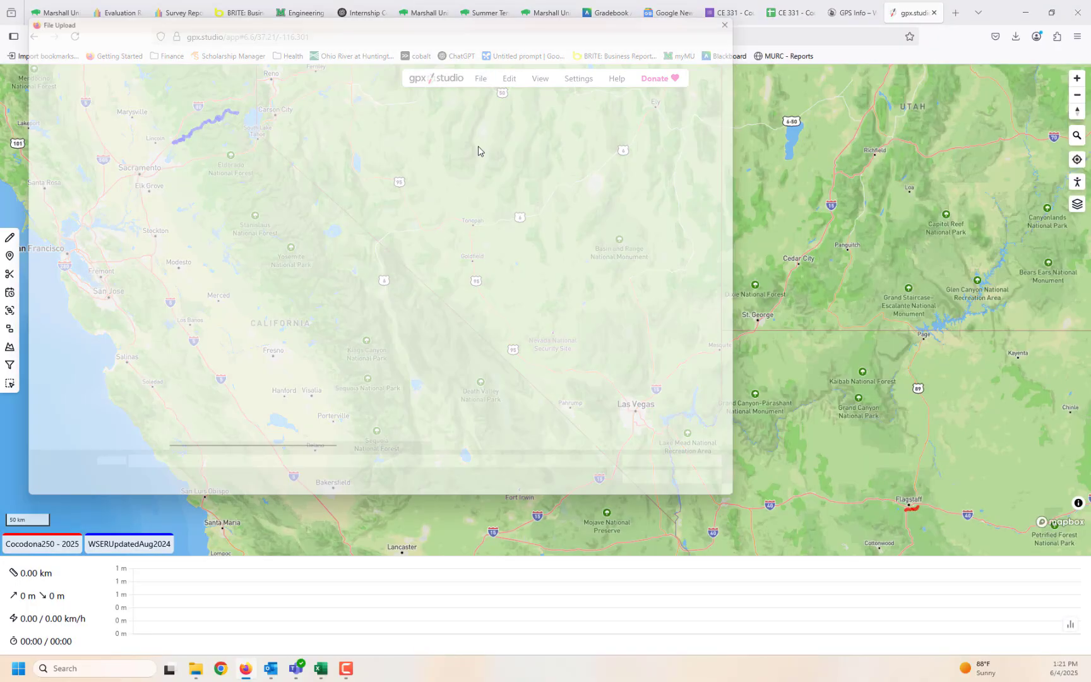
left_click(208, 91)
left_click(663, 494)
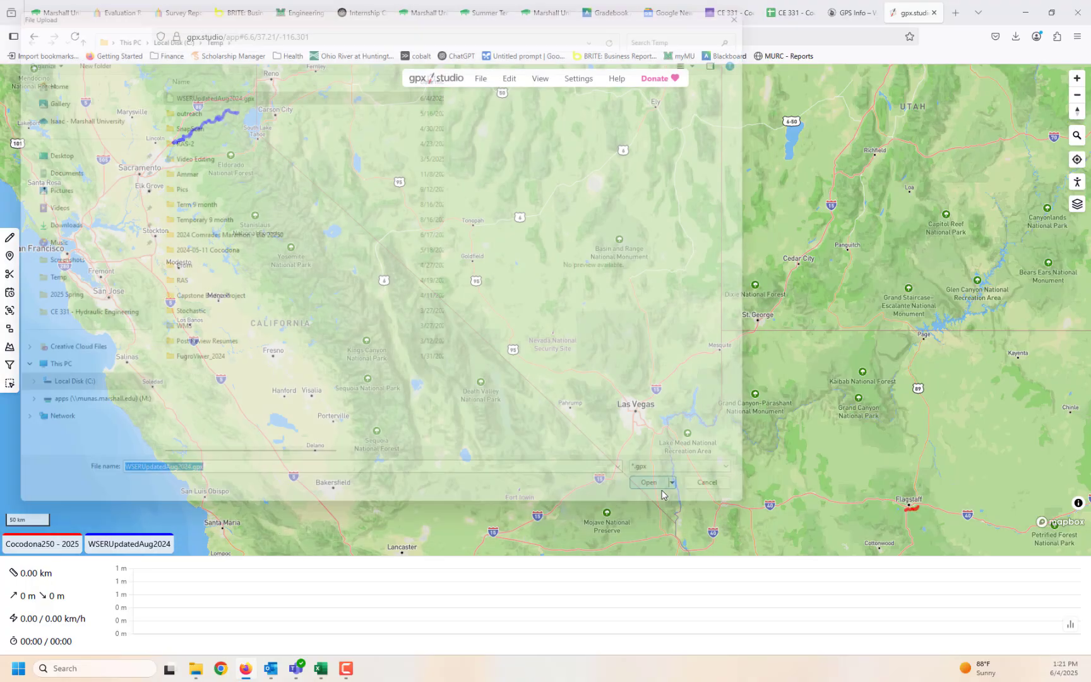
Step: Examine the waypoints at the eastern start of the newly loaded route, including Lyon Ridge and Red Star Ridge
scroll(508, 402, "up", 12)
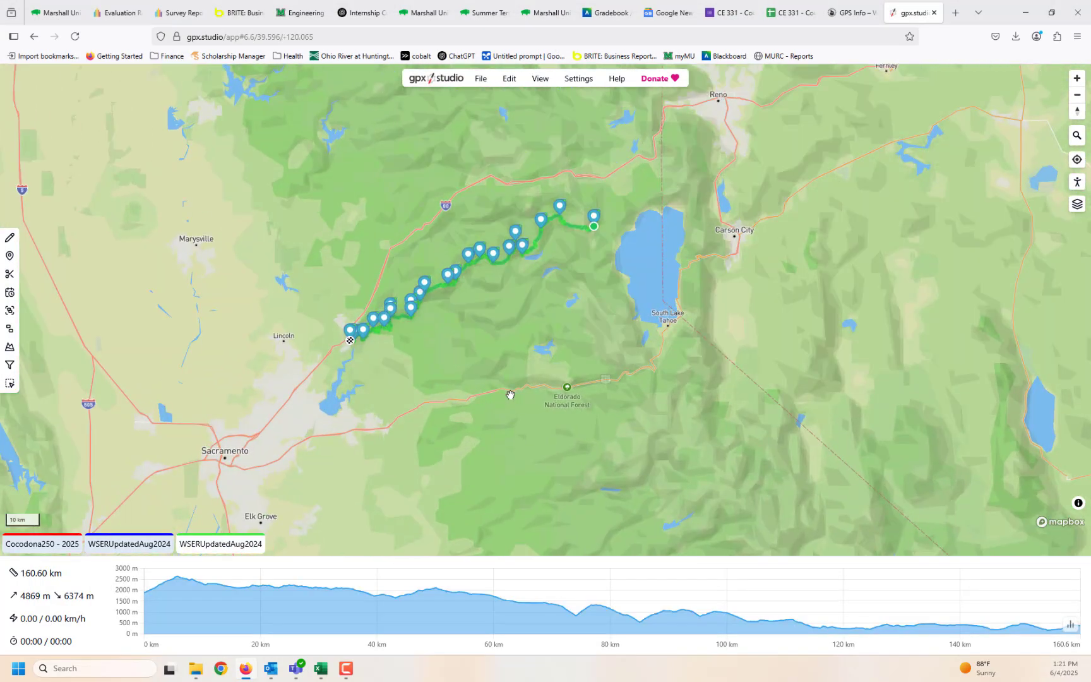
left_click_drag(543, 205, 484, 449)
scroll(618, 295, "up", 2)
scroll(618, 295, "up", 3)
left_click_drag(618, 295, 593, 435)
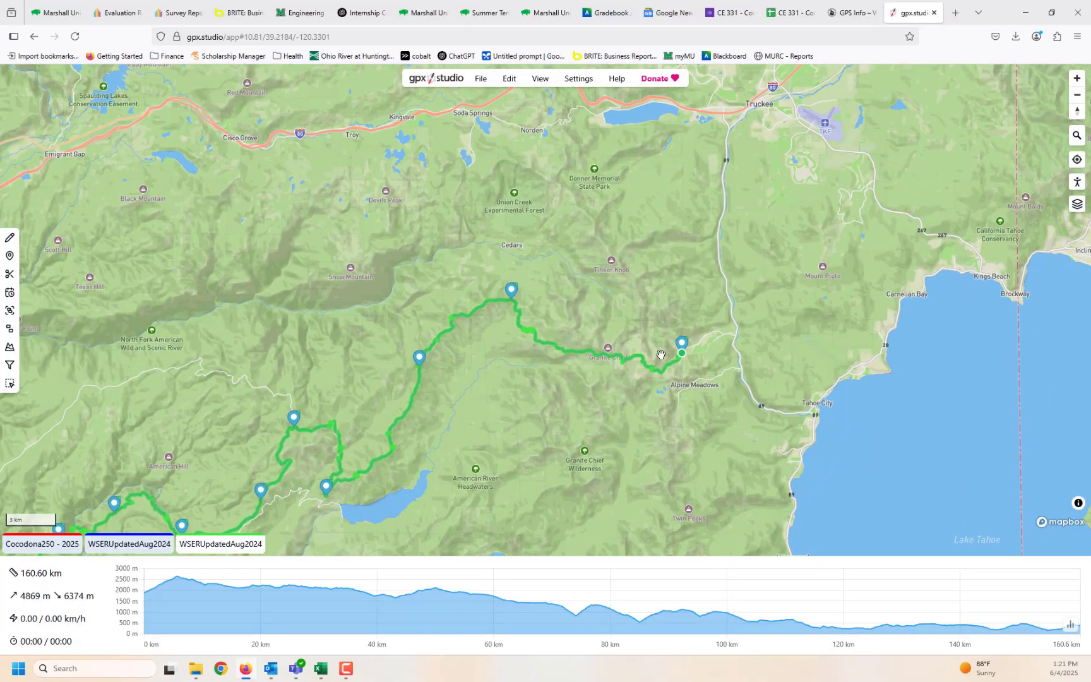
mouse_move(682, 341)
mouse_move(509, 291)
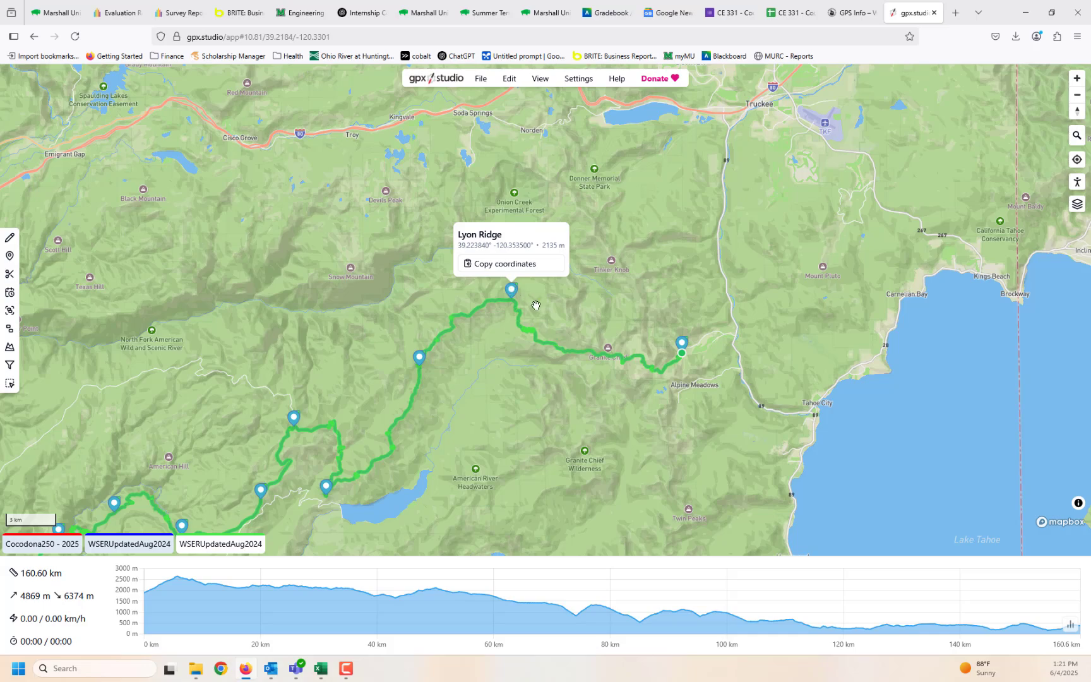
mouse_move(418, 357)
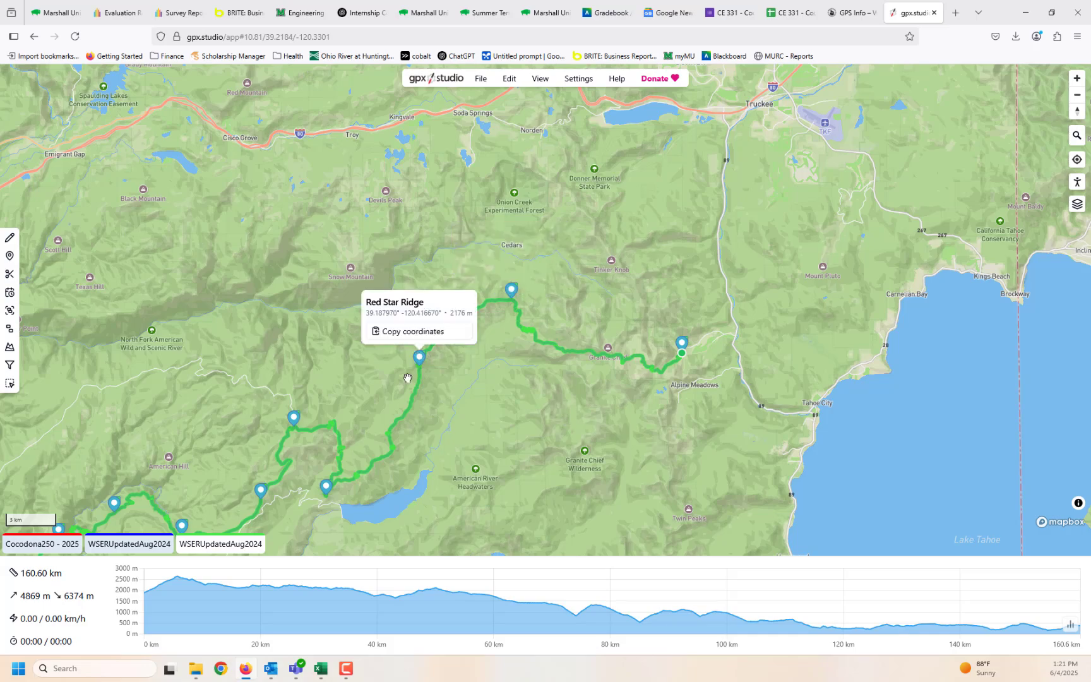
Step: Crop the trace to its first 20.20 km, ending a little beyond the Lyon Ridge waypoint
left_click(11, 275)
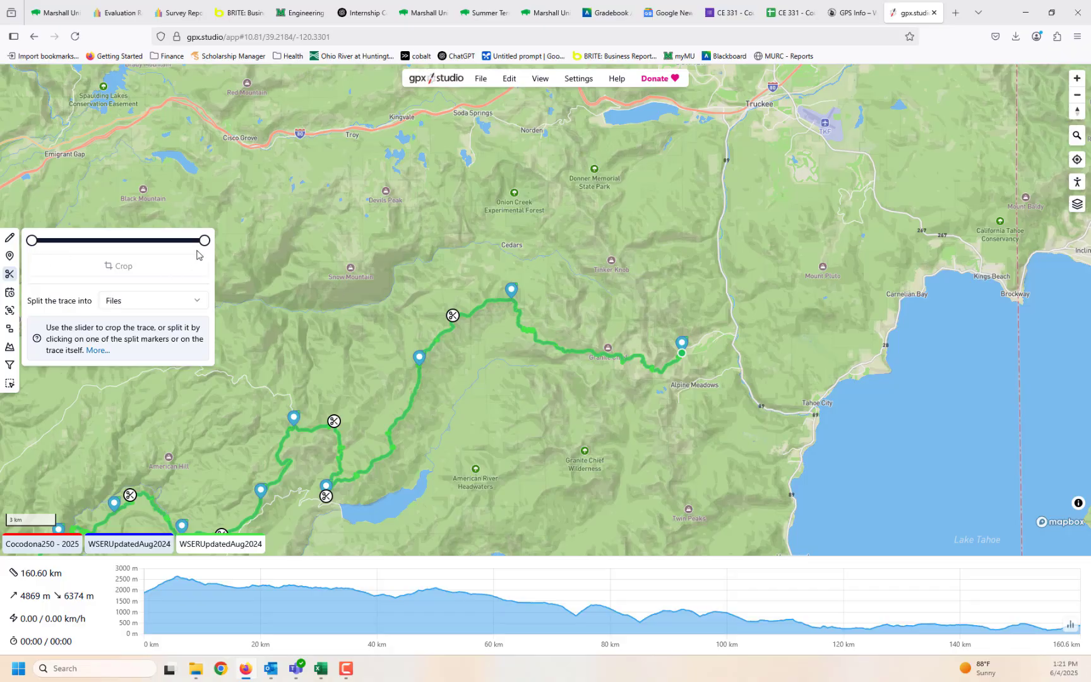
left_click_drag(205, 244, 56, 255)
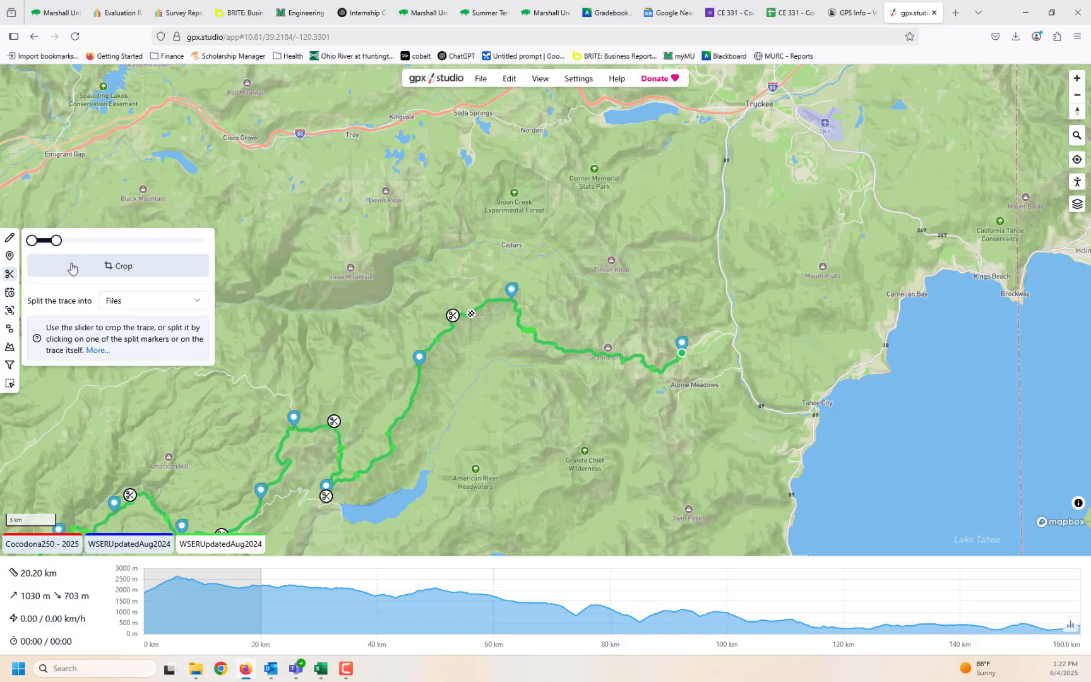
left_click(71, 267)
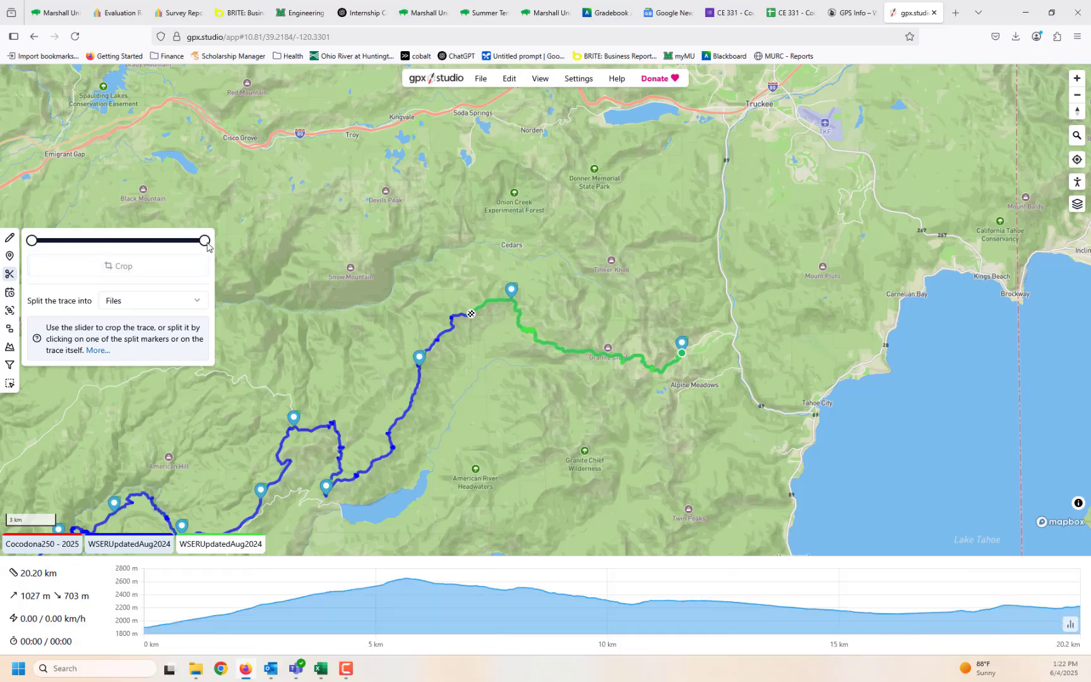
Step: Crop the end of the trace back towards the Lyon Ridge waypoint, keeping the first 17.59 km
left_click_drag(205, 246, 185, 245)
scroll(417, 307, "up", 5)
scroll(555, 312, "up", 3)
scroll(715, 337, "up", 4)
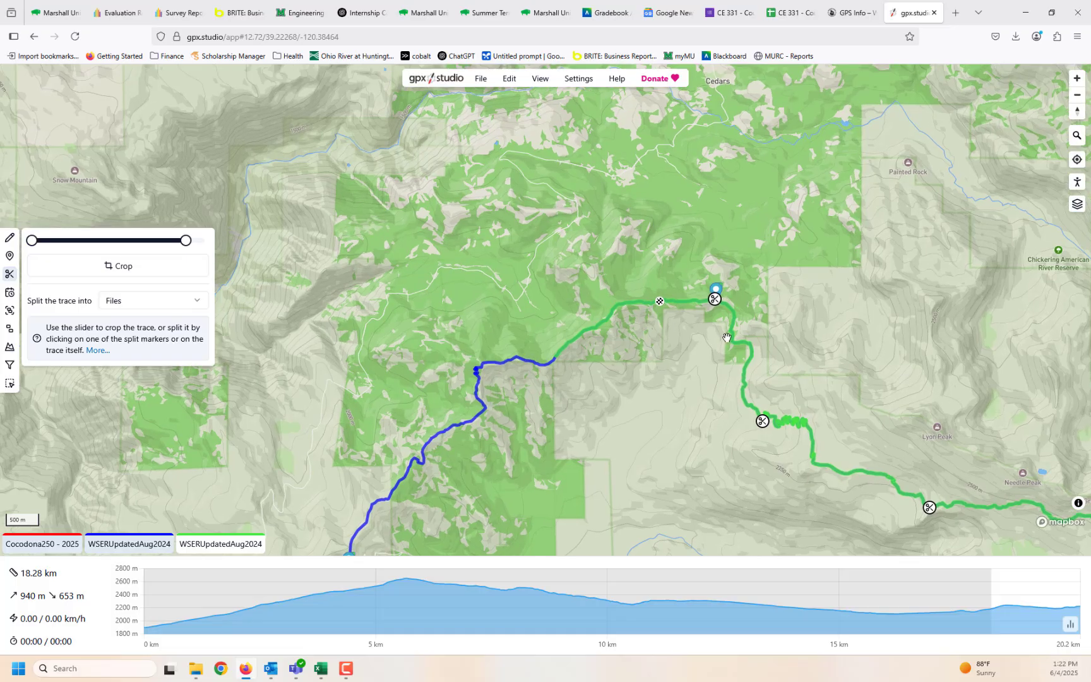
scroll(733, 335, "up", 1)
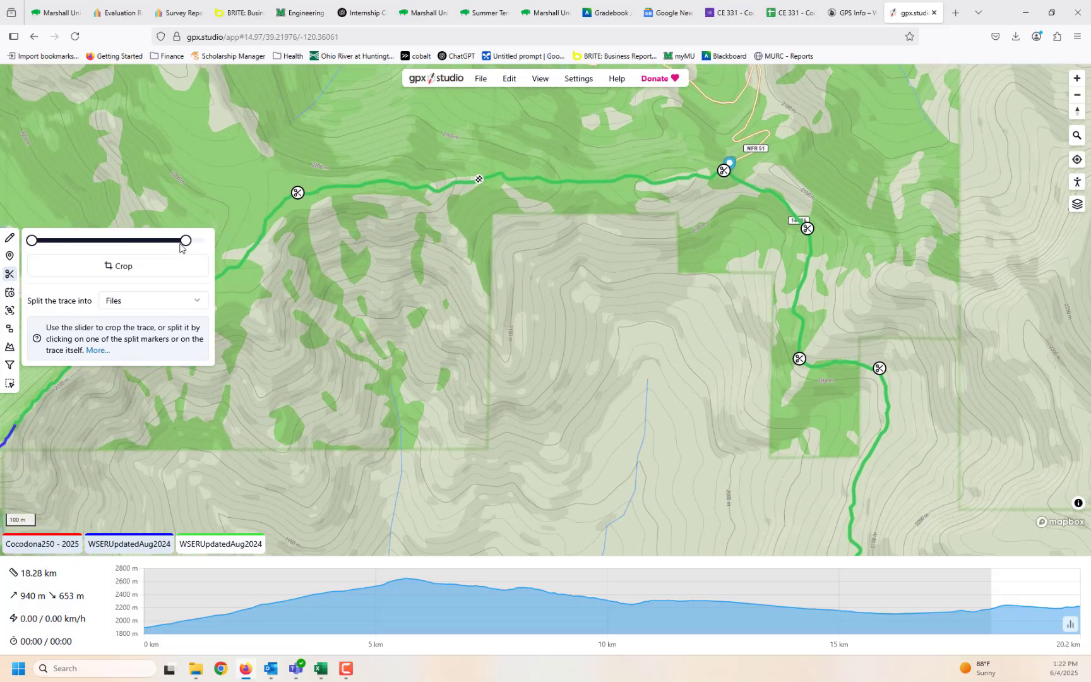
left_click_drag(185, 246, 181, 245)
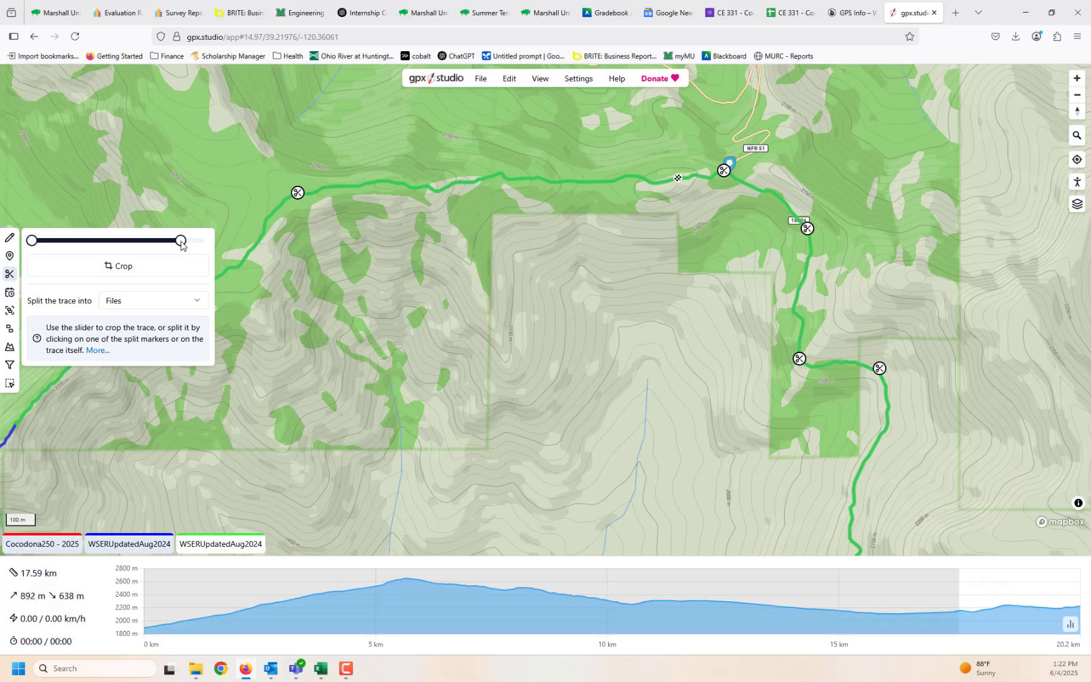
scroll(729, 243, "up", 2)
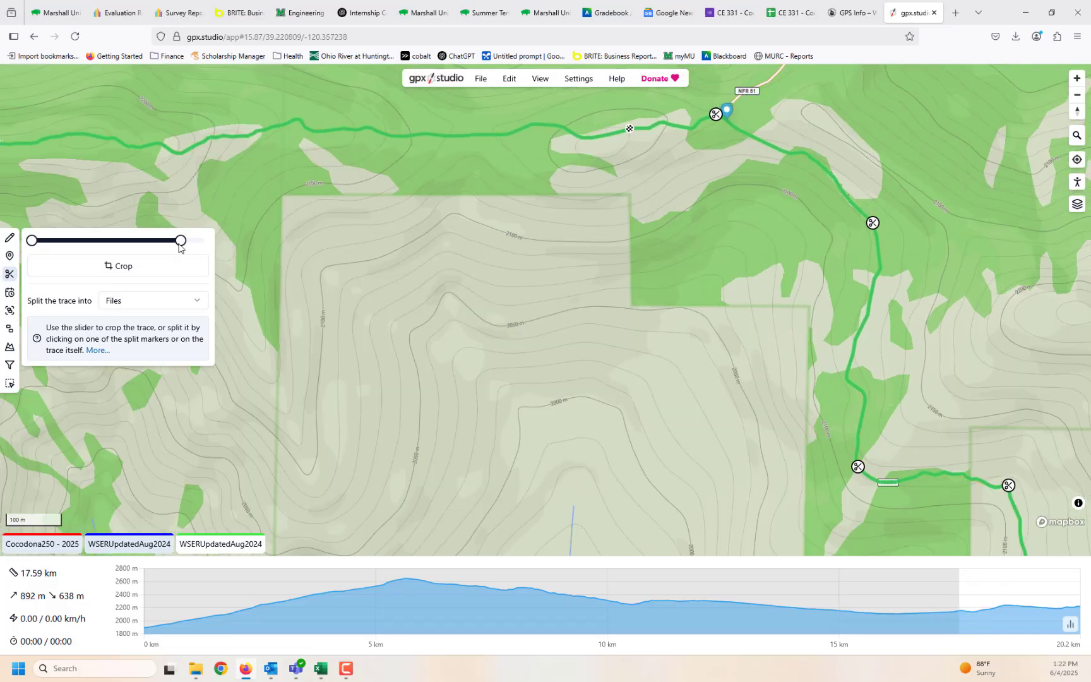
left_click(173, 267)
Step: Trim the end of the trace once more to 17.49 km, closer to the Lyon Ridge waypoint
left_click_drag(207, 245, 204, 245)
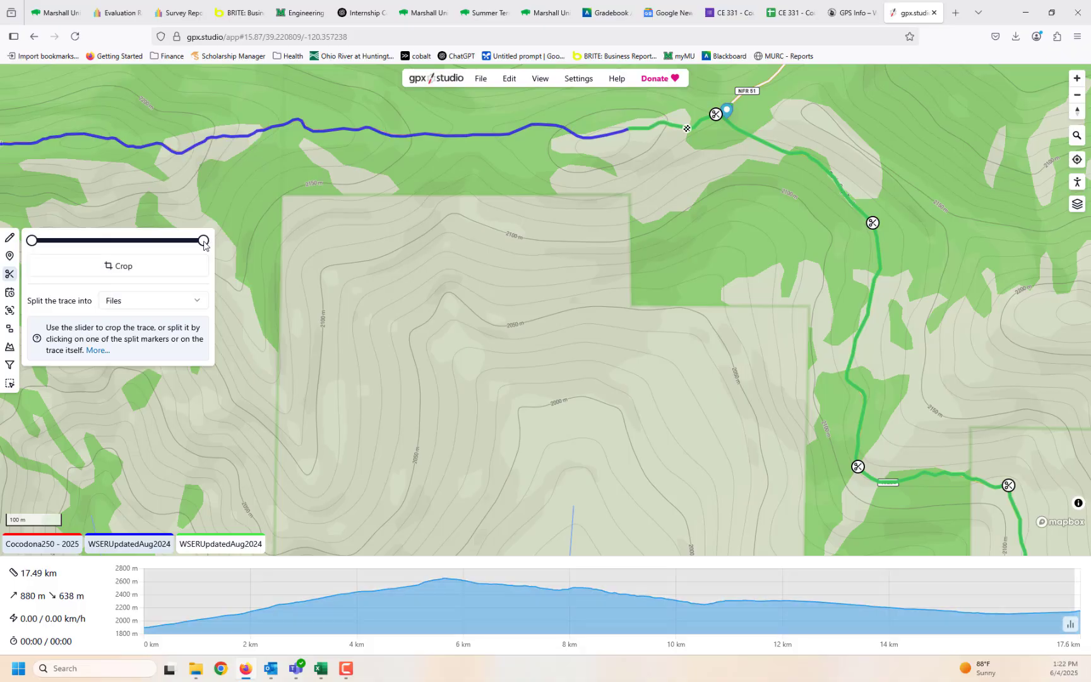
left_click(175, 268)
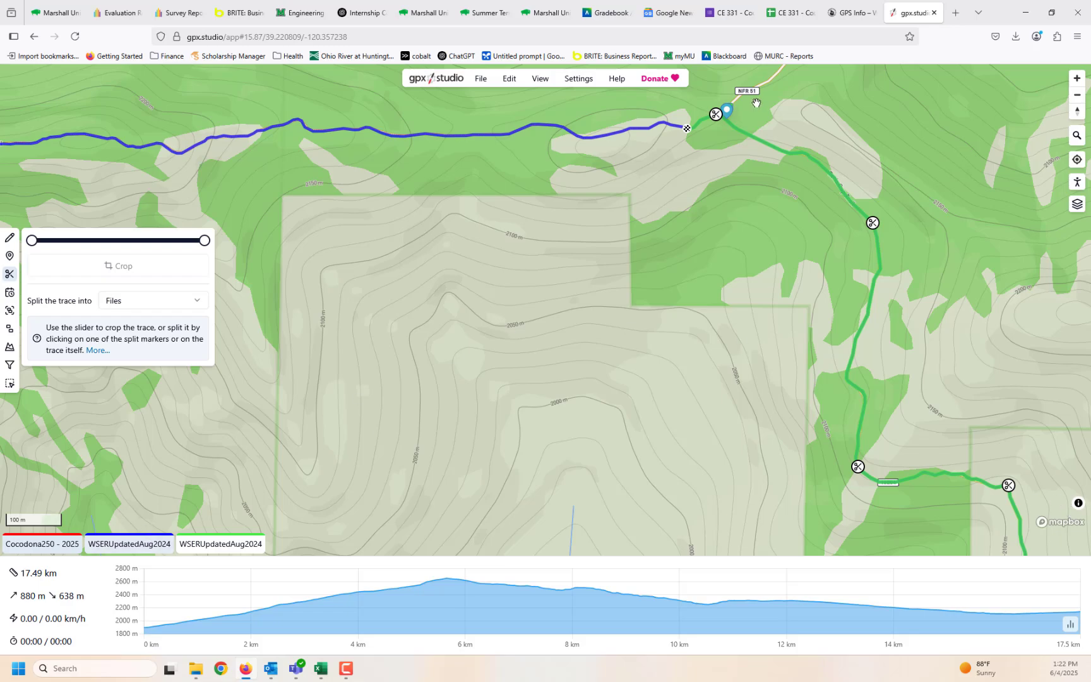
mouse_move(726, 106)
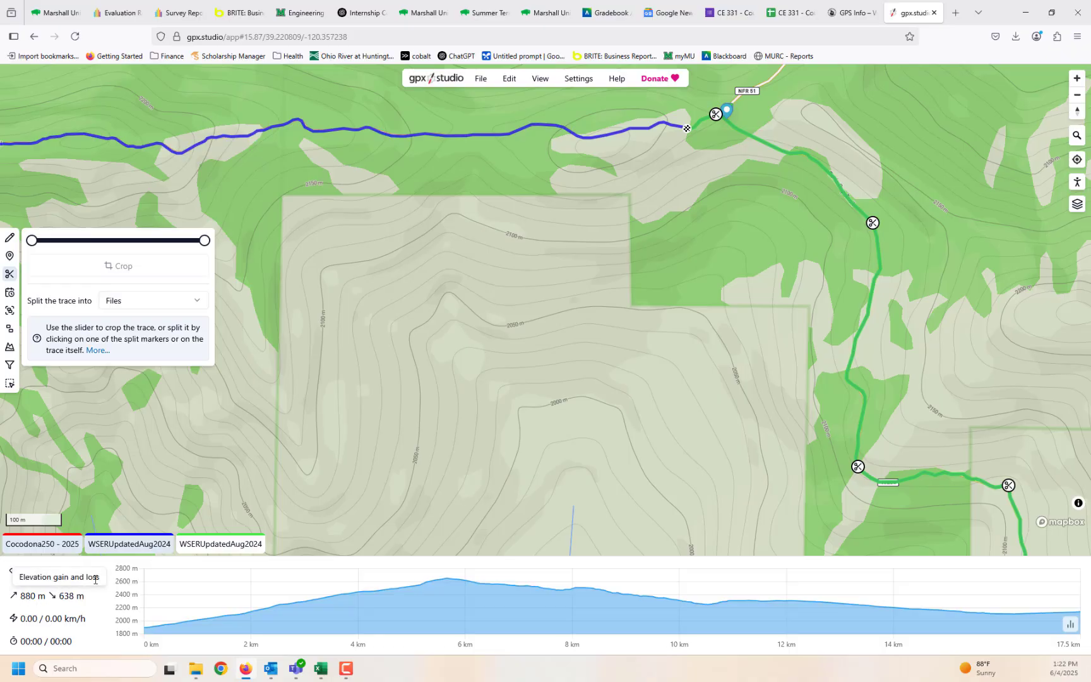
Step: Change the distance units to Imperial
left_click(575, 80)
mouse_move(588, 102)
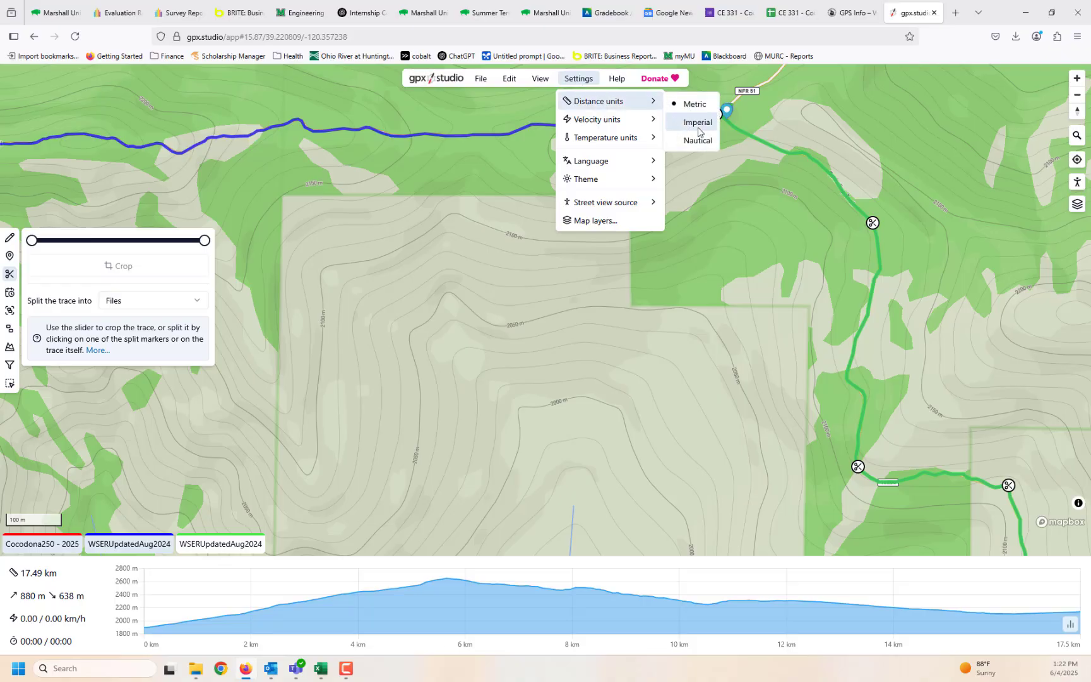
left_click(697, 122)
left_click(578, 79)
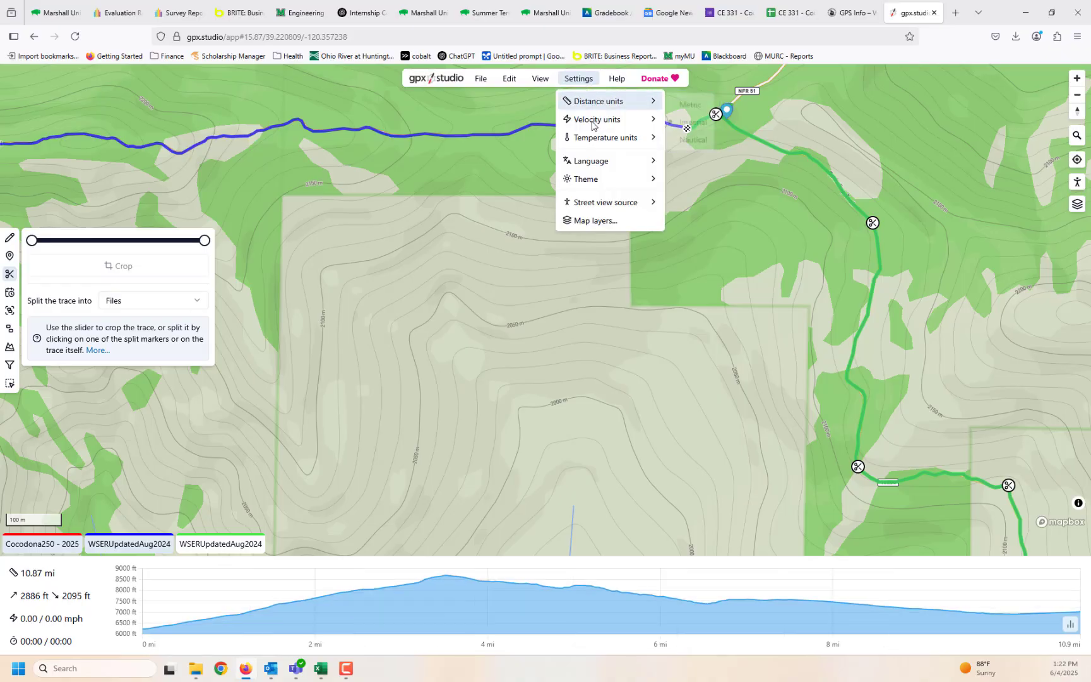
mouse_move(596, 137)
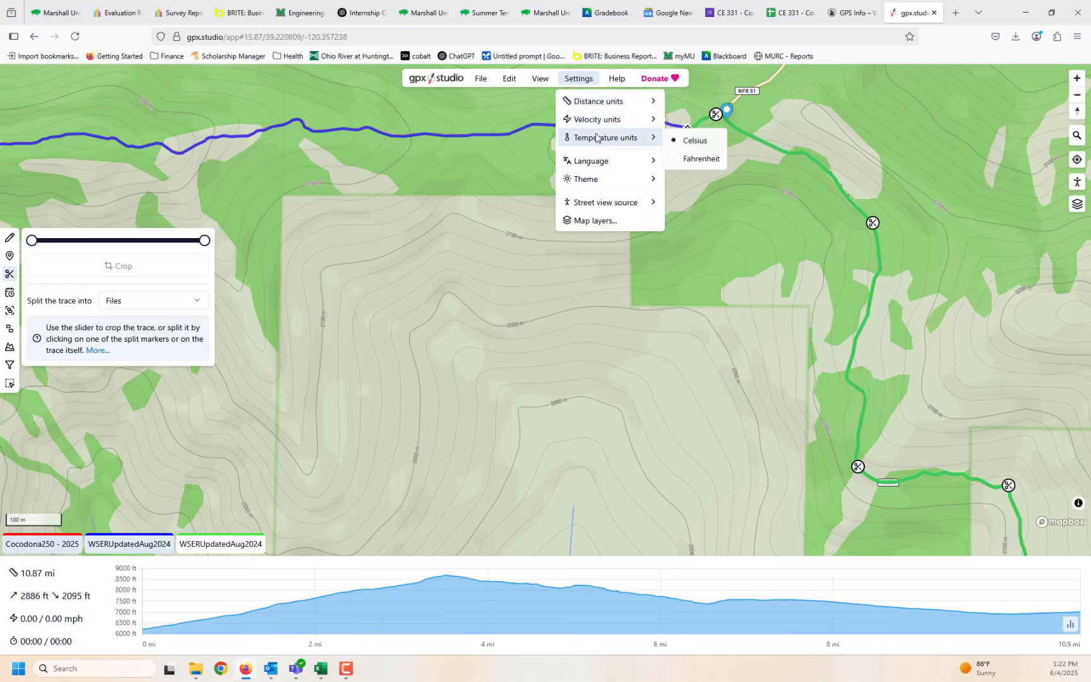
left_click(97, 650)
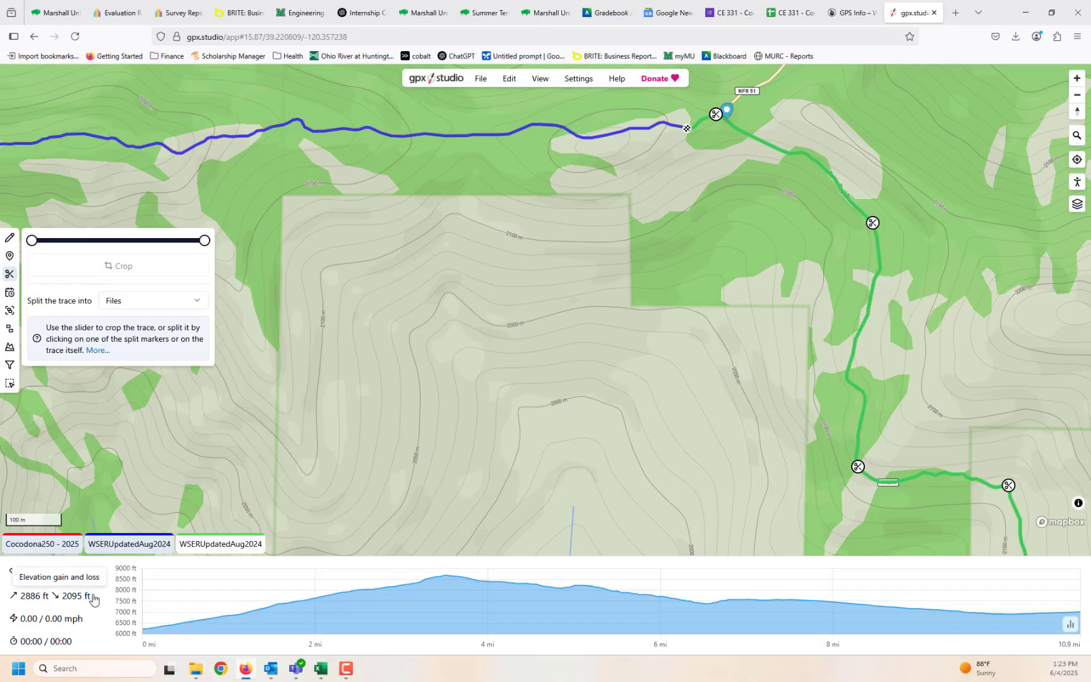
Step: Examine the stretch of route between the Lyon Ridge and Red Star Ridge waypoints
scroll(1036, 429, "down", 3)
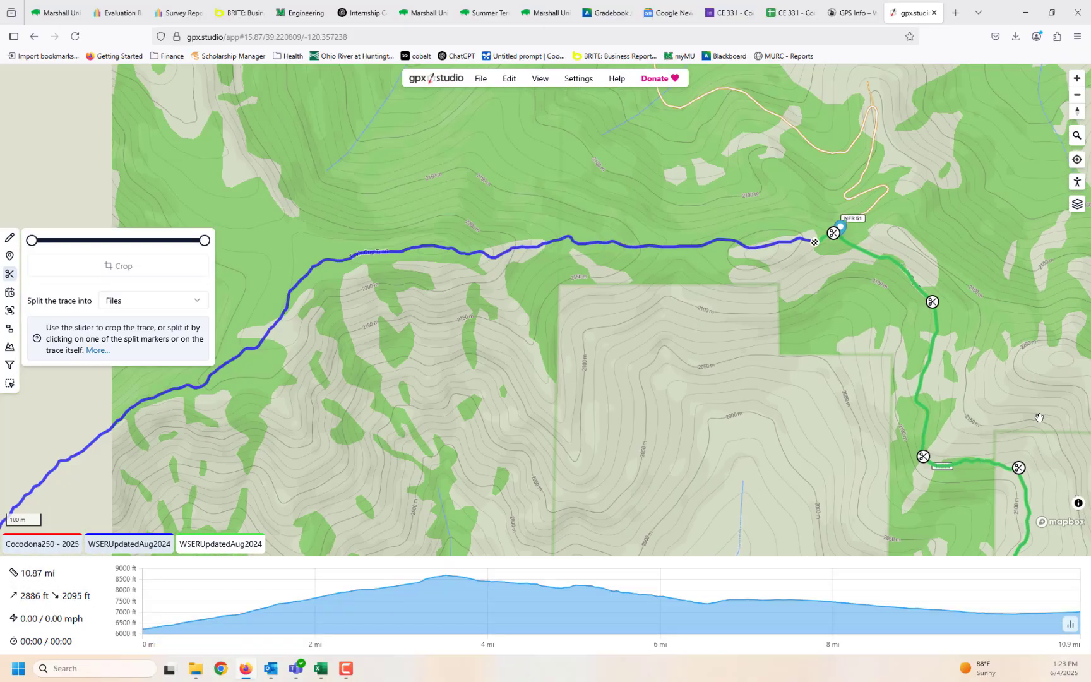
scroll(1041, 416, "up", 2)
scroll(909, 298, "down", 2)
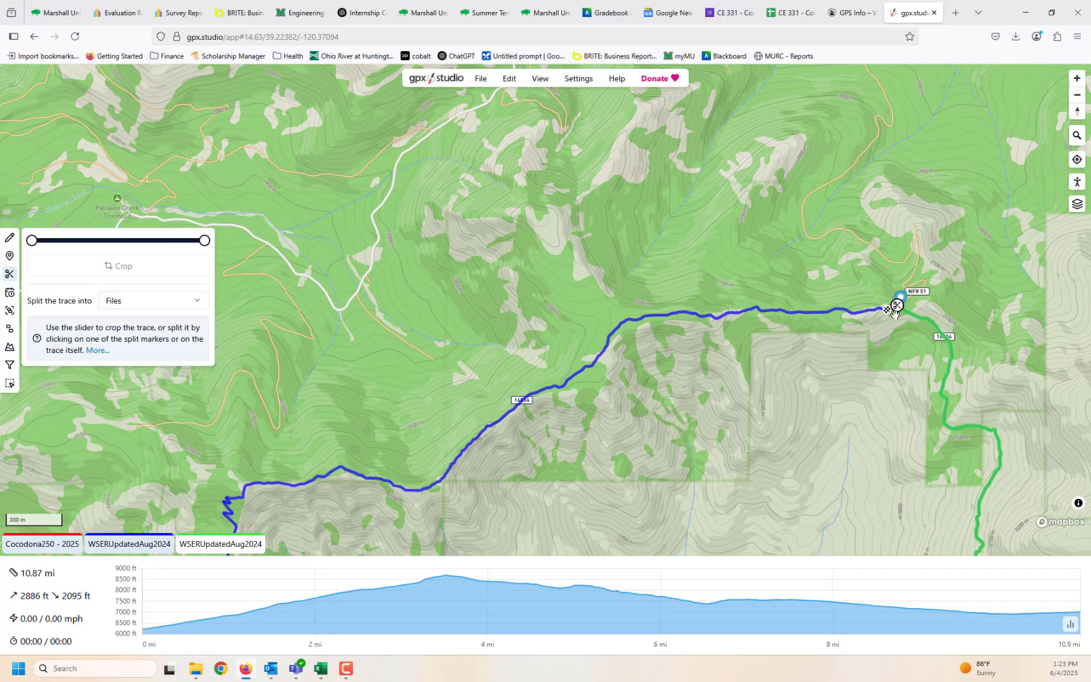
mouse_move(907, 296)
scroll(902, 305, "down", 1)
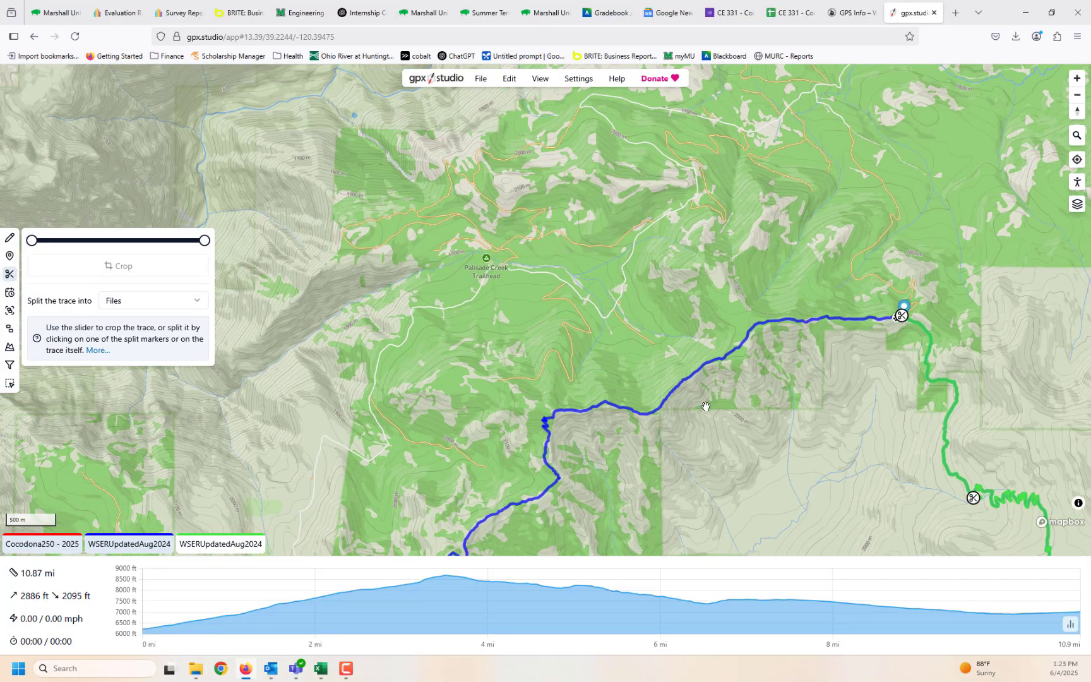
scroll(789, 313, "down", 2)
mouse_move(595, 452)
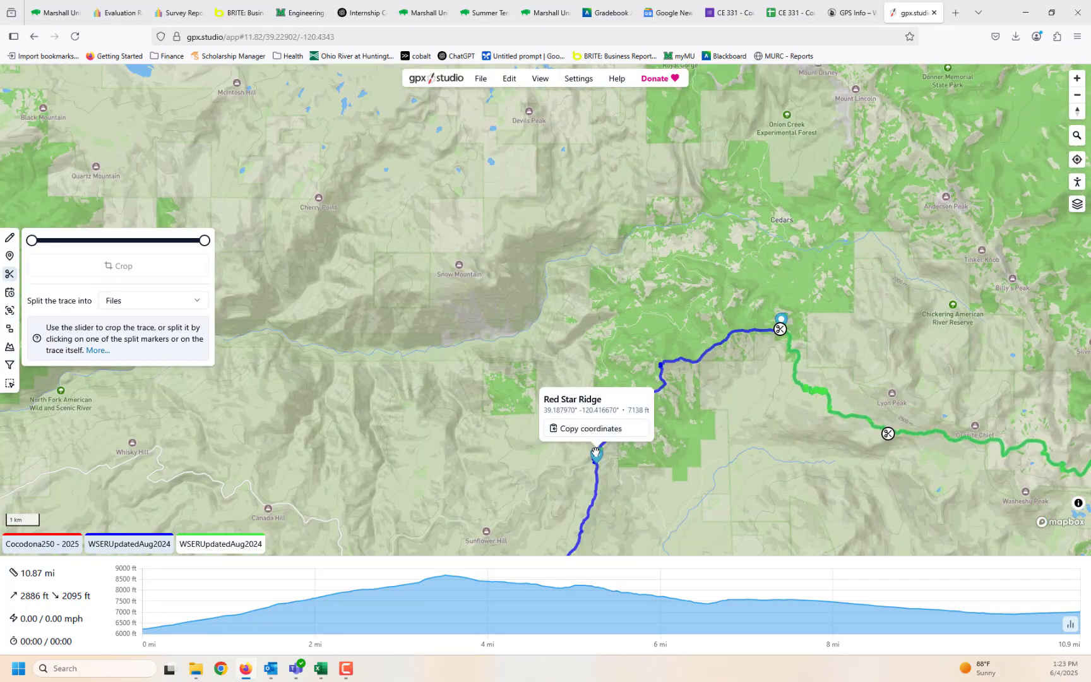
scroll(593, 455, "up", 4)
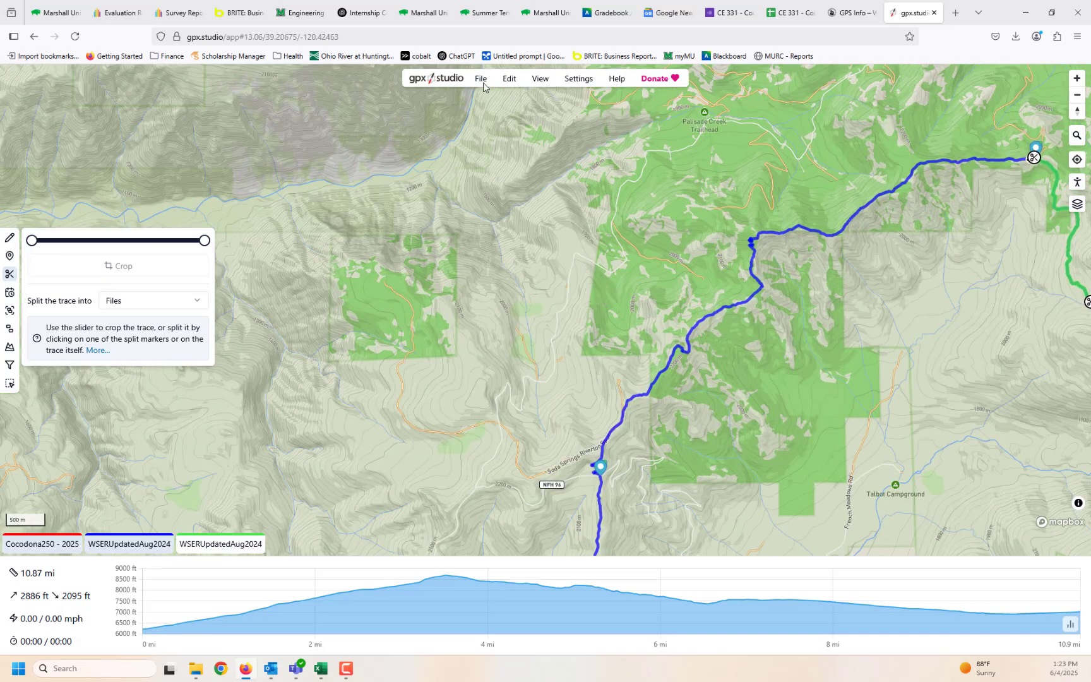
Step: Close the cropped trace and all other open files
left_click(483, 78)
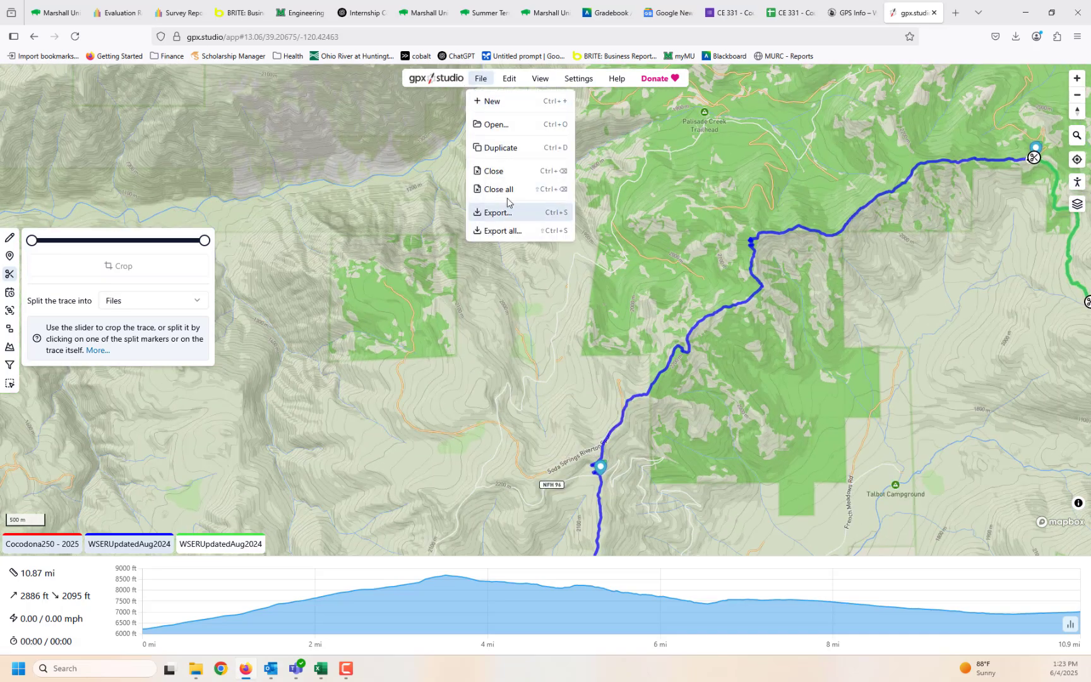
left_click(520, 171)
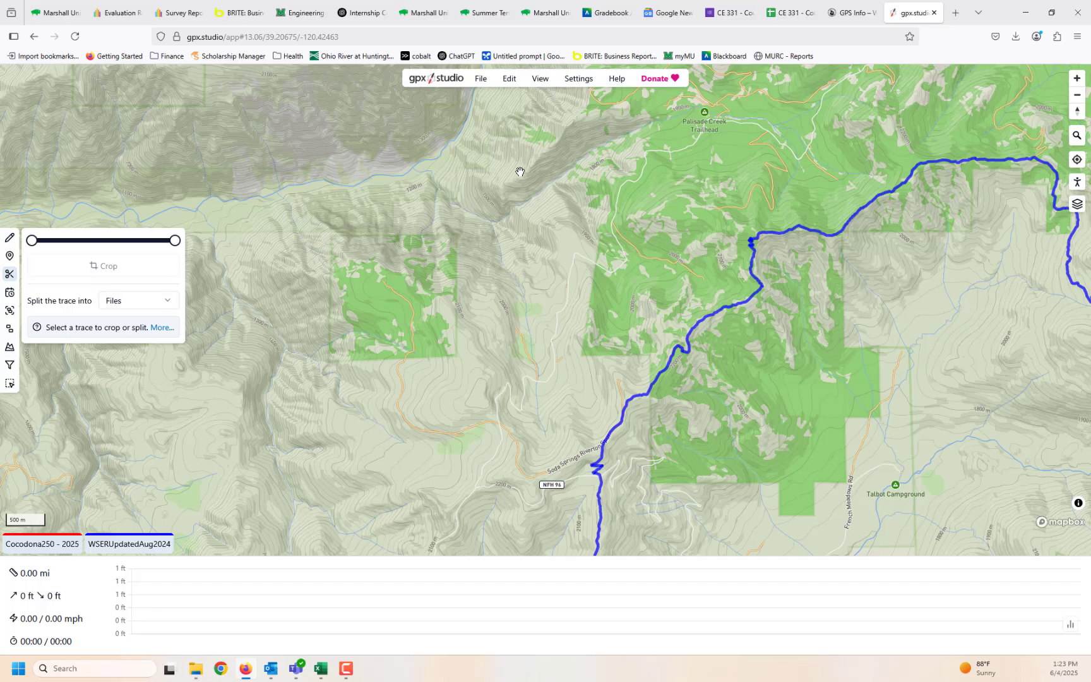
left_click(482, 82)
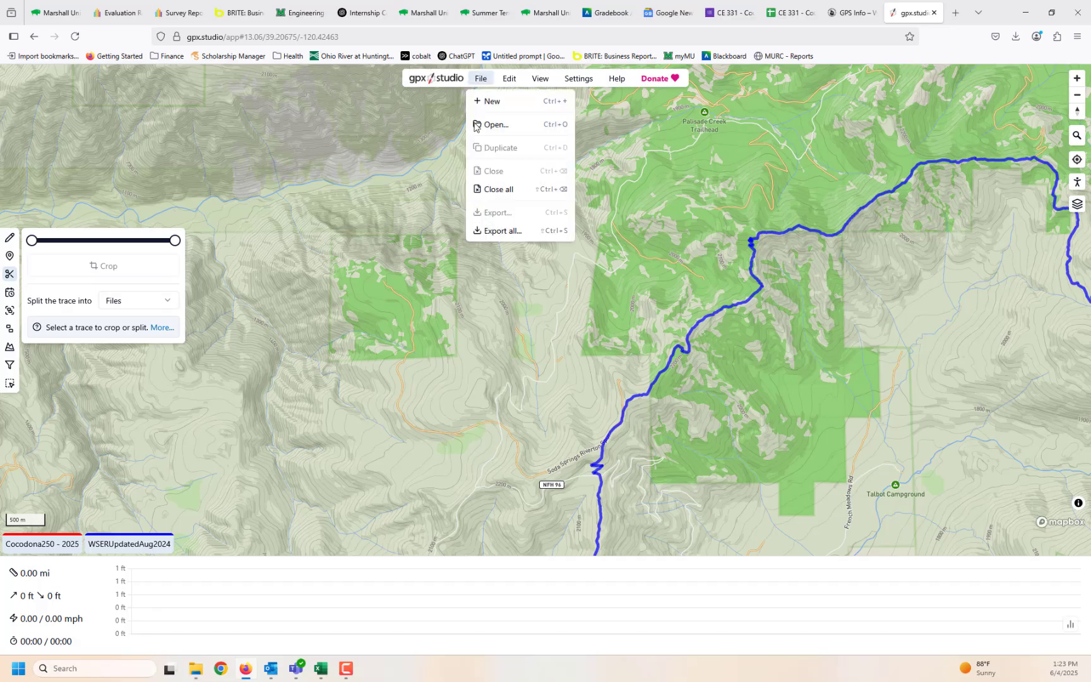
left_click(496, 187)
Step: Reopen the full, uncropped WSERUpdatedAug2024.gpx route from the Temp folder
left_click(481, 80)
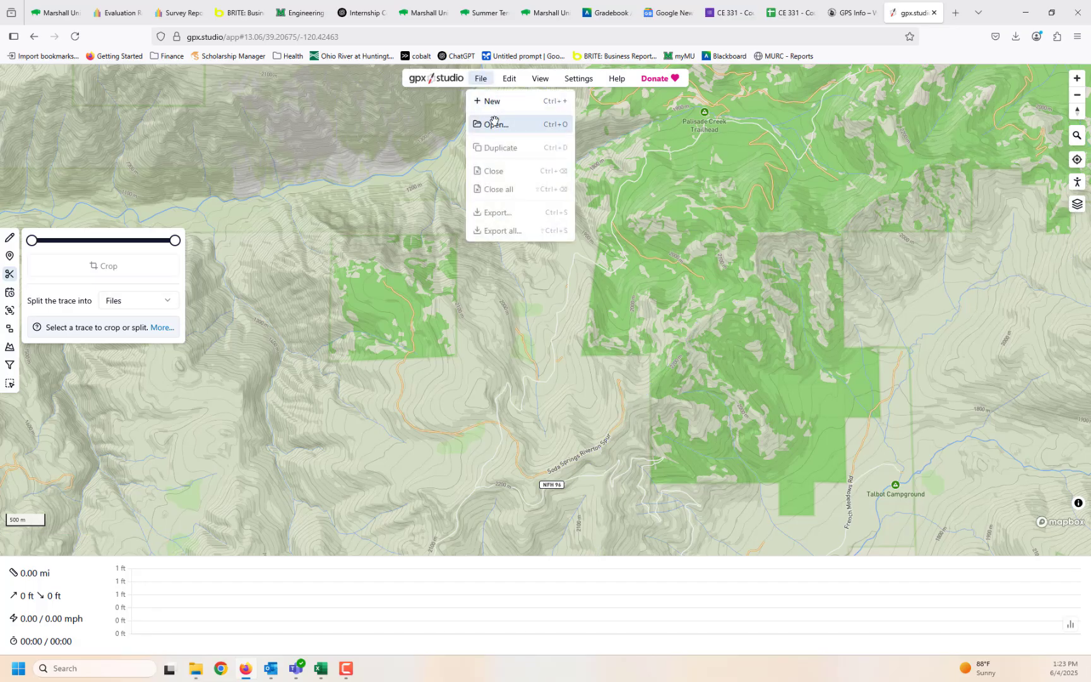
left_click(496, 123)
left_click(208, 91)
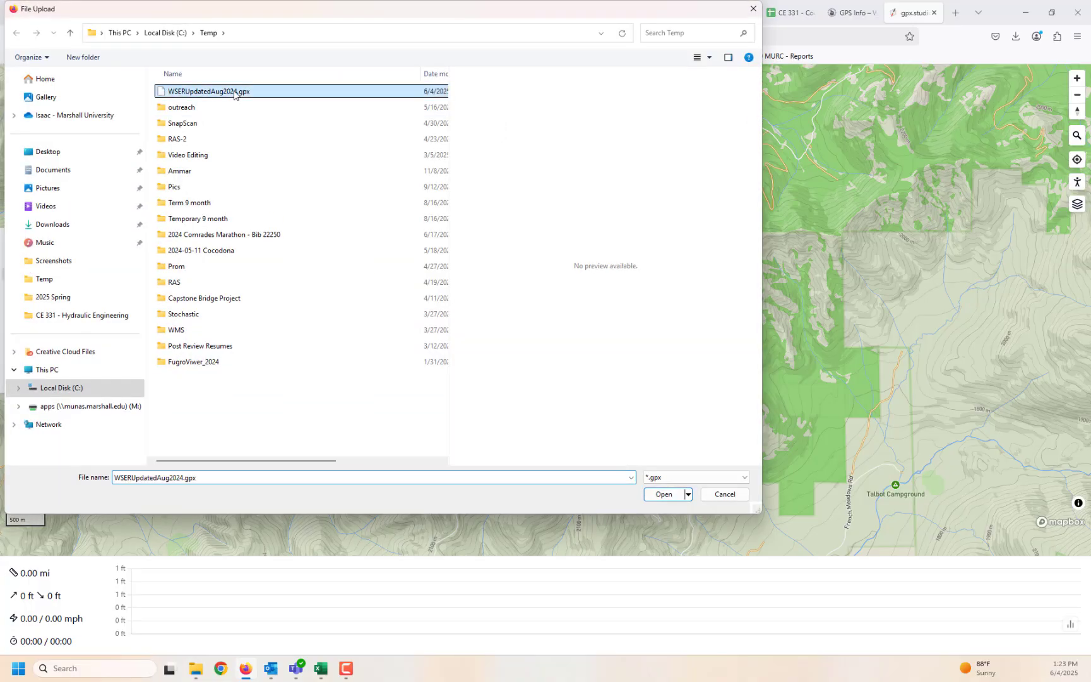
left_click(663, 494)
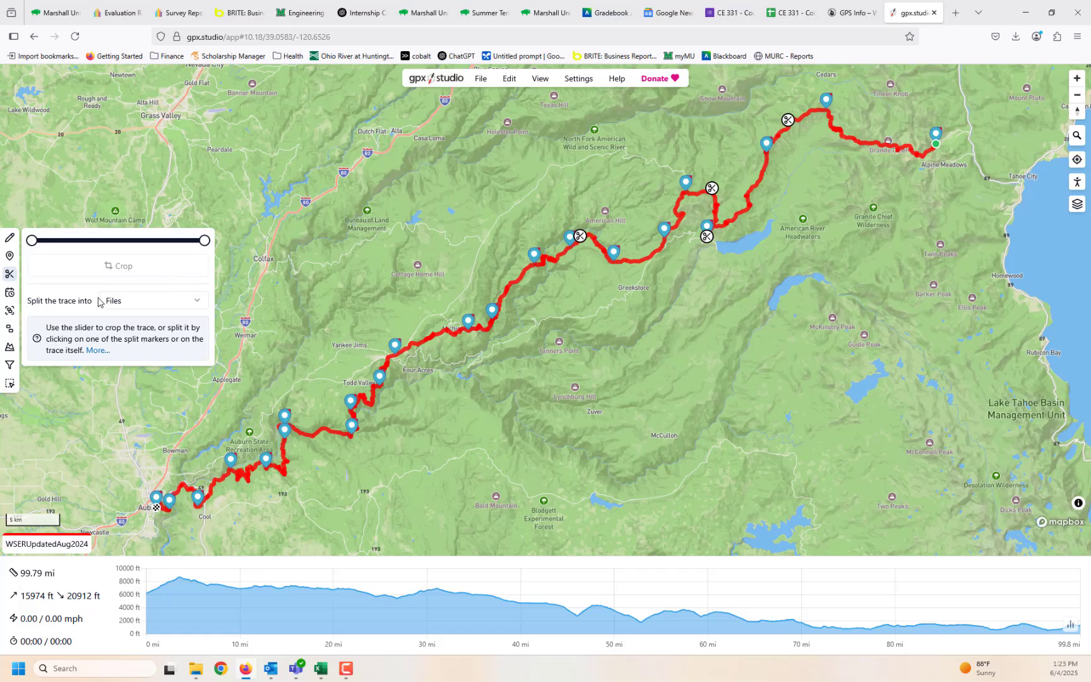
Step: Crop the reloaded trace to its first 17.24 mi, ending just past the Red Star Ridge waypoint
mouse_move(202, 245)
left_mouse_down()
mouse_move(52, 236)
mouse_move(66, 231)
left_mouse_up()
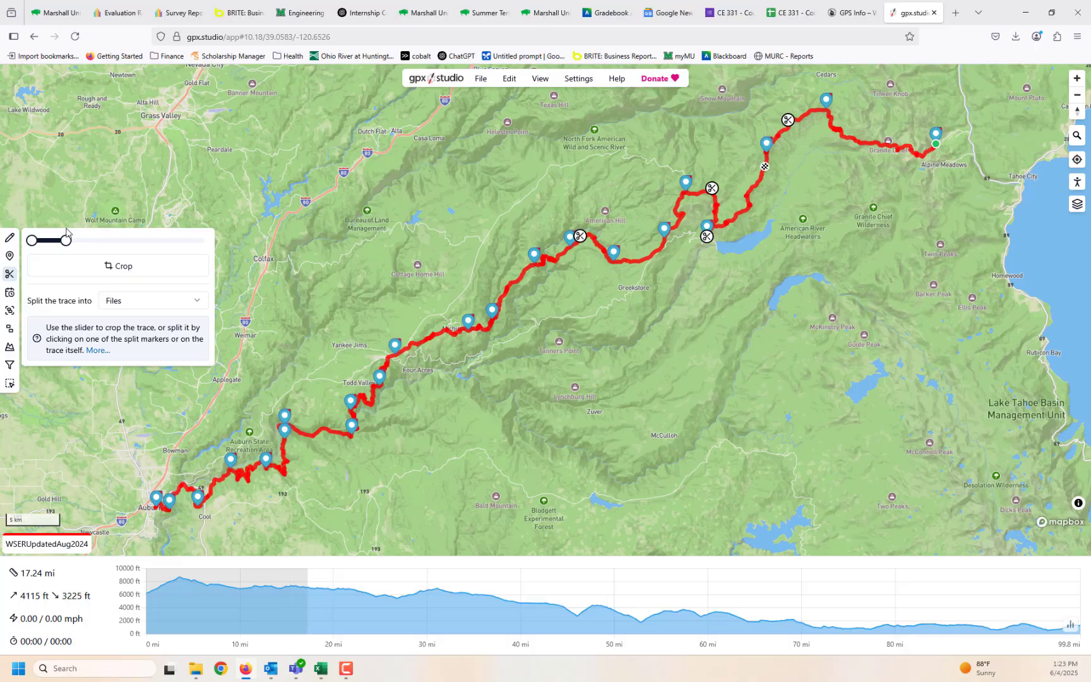
left_click(102, 260)
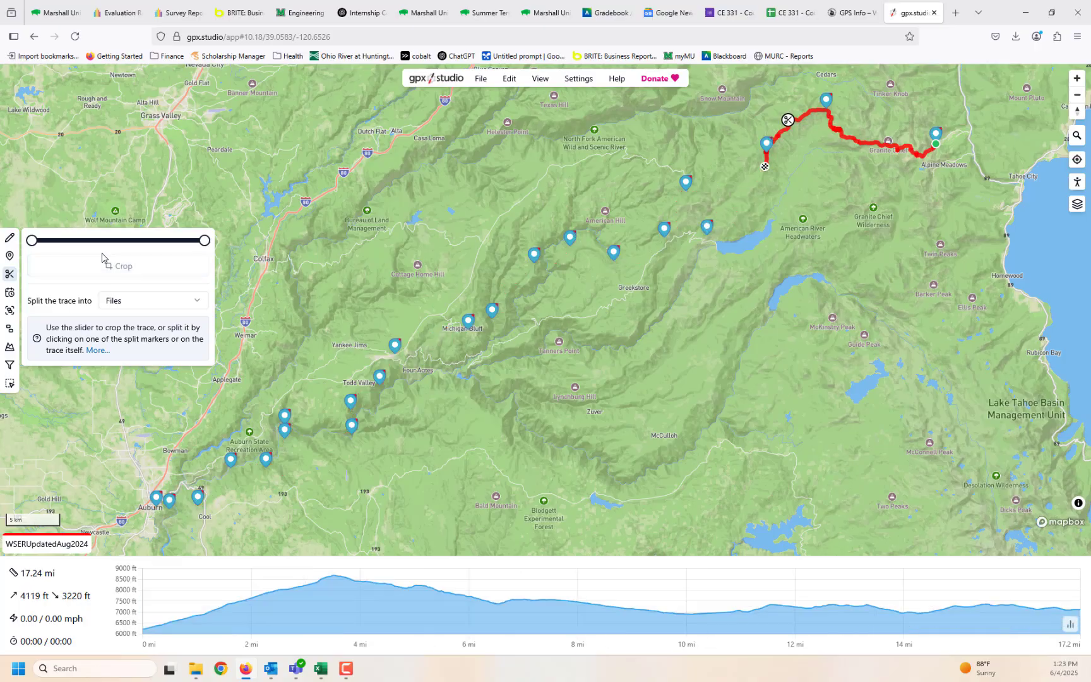
Step: Crop the start of the 17.24 mi trace to a point just before the Lyon Ridge waypoint, leaving about 6.98 mi
left_click(33, 243)
left_click_drag(783, 253, 436, 412)
scroll(495, 363, "up", 4)
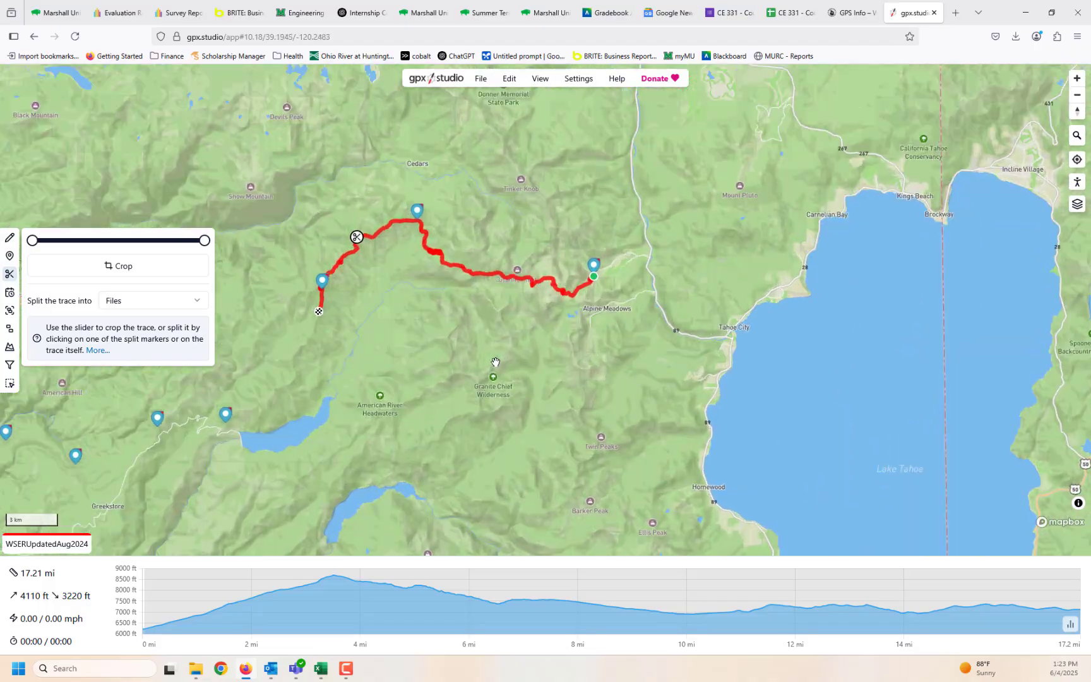
scroll(496, 363, "up", 3)
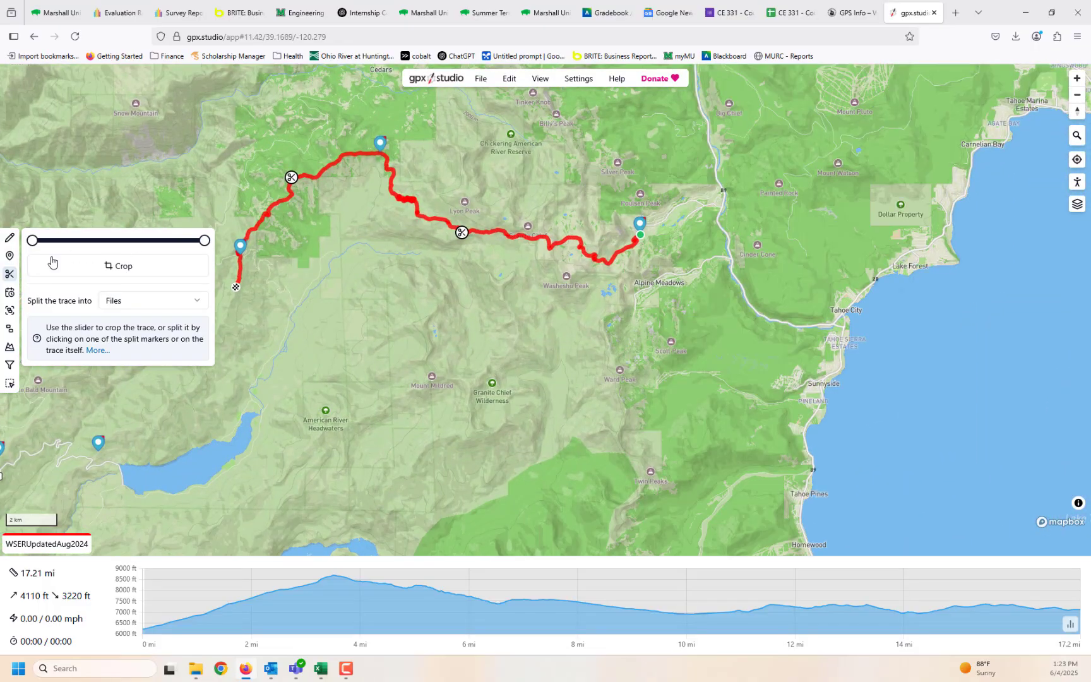
mouse_move(32, 241)
left_mouse_down()
mouse_move(145, 252)
mouse_move(134, 255)
left_mouse_up()
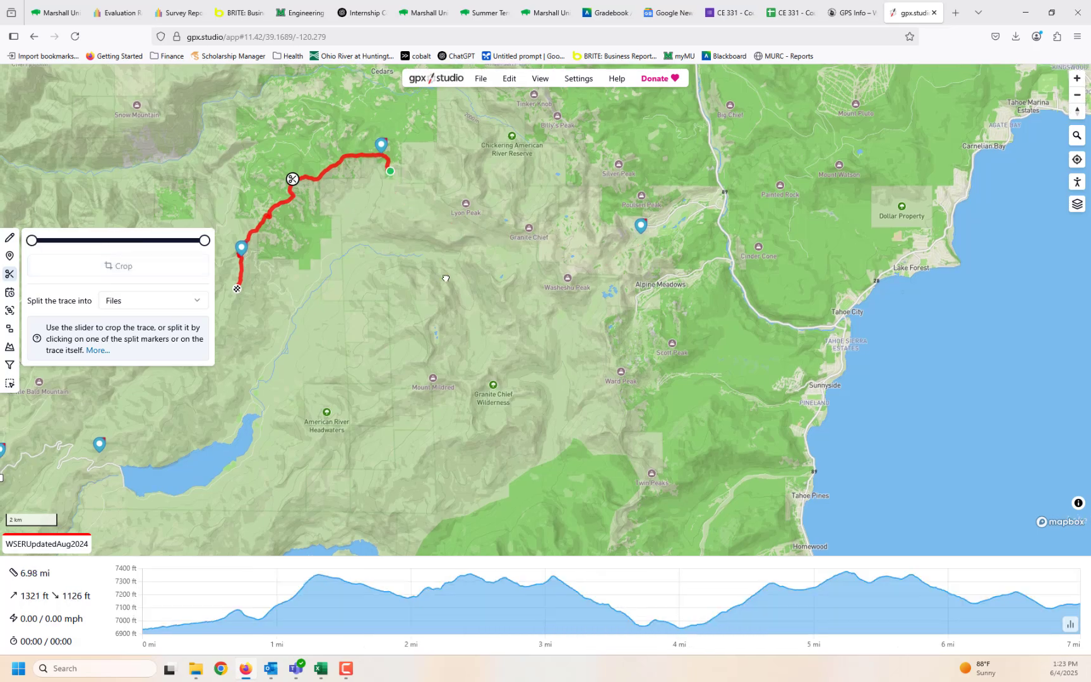
Step: Crop the end of the trace to just past the Red Star Ridge waypoint, leaving about 6.18 mi
left_click_drag(446, 278, 631, 341)
scroll(626, 322, "up", 5)
mouse_move(699, 194)
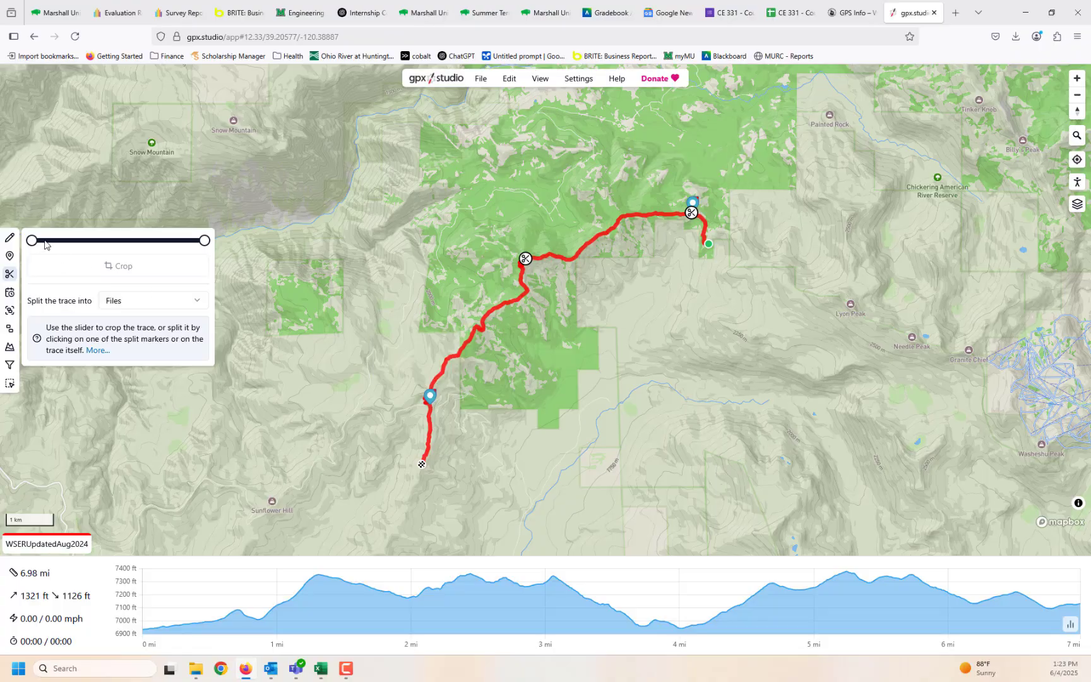
left_click_drag(205, 245, 182, 244)
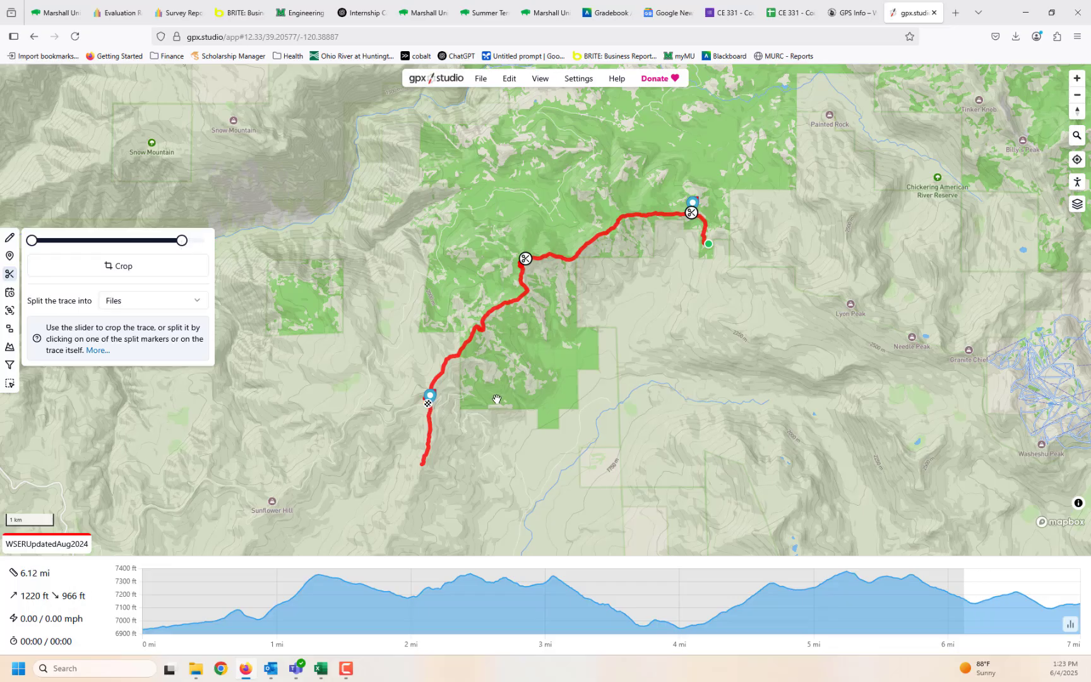
scroll(497, 399, "up", 5)
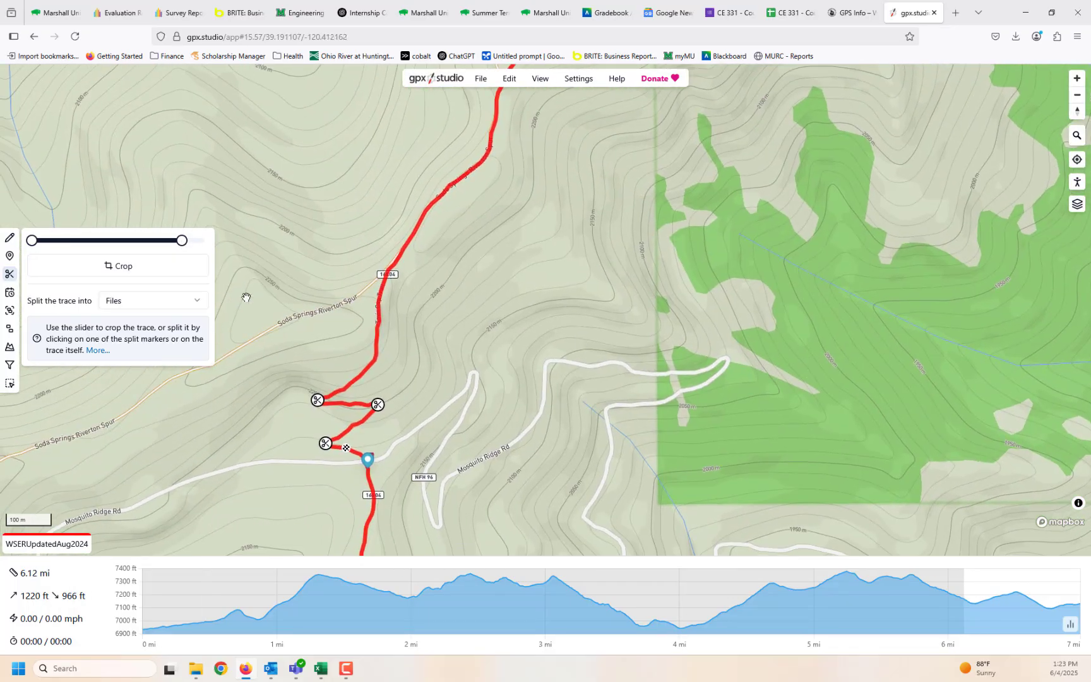
left_click_drag(183, 245, 185, 245)
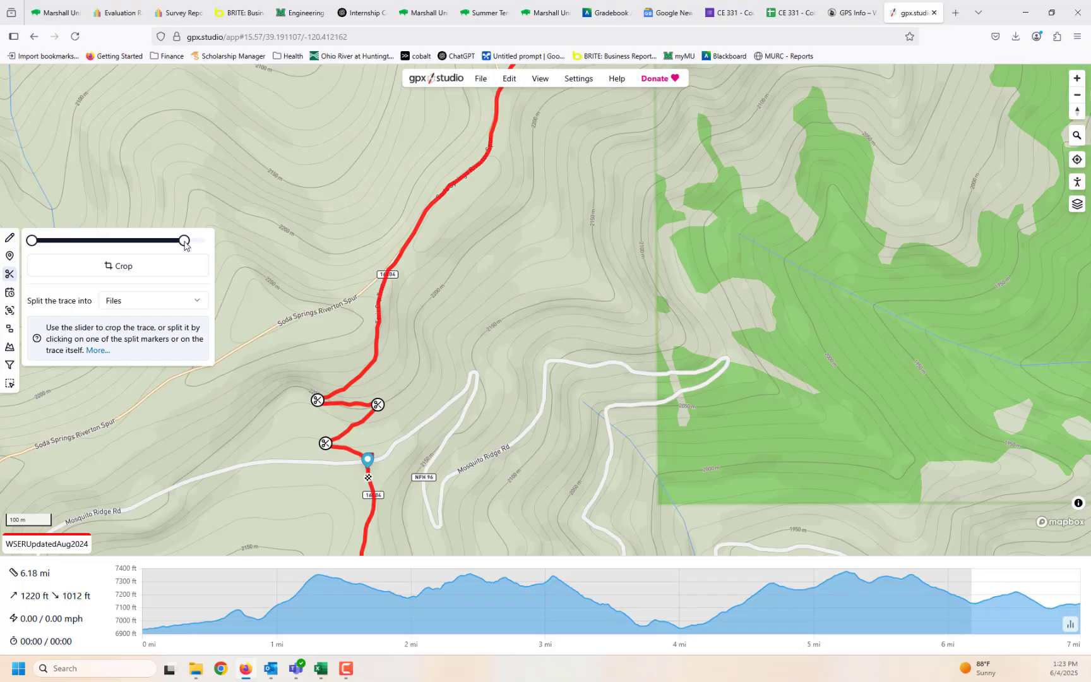
left_click(140, 271)
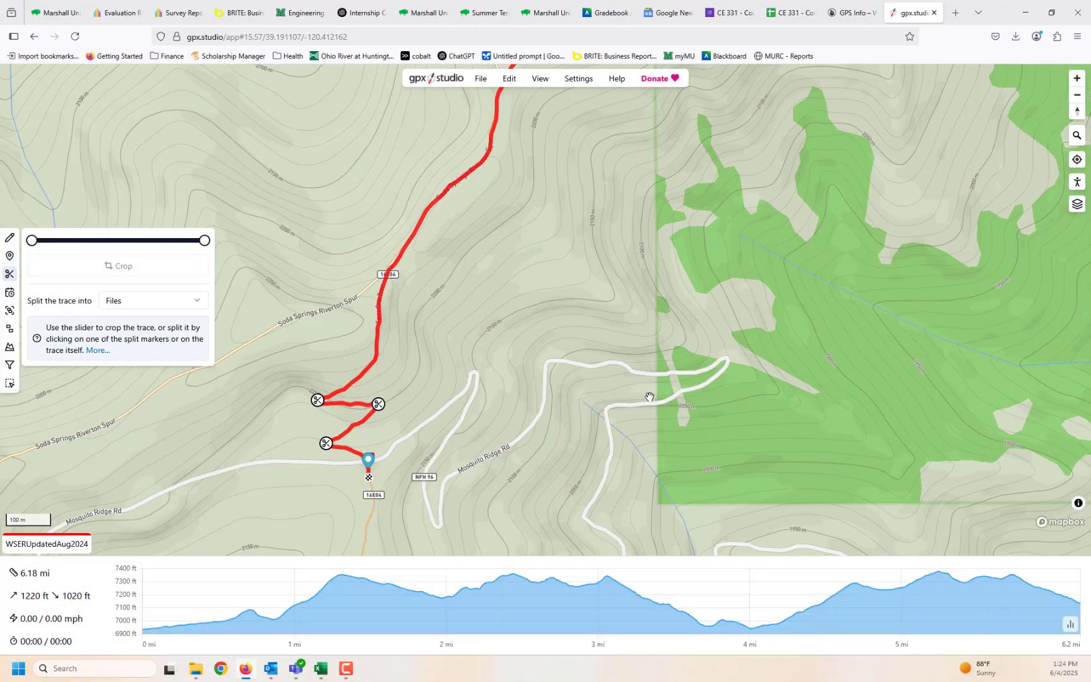
Step: Crop the remaining stretch before the Lyon Ridge waypoint off the trace's start, leaving a section about 5.62 mi long
scroll(606, 388, "down", 5)
scroll(631, 373, "down", 4)
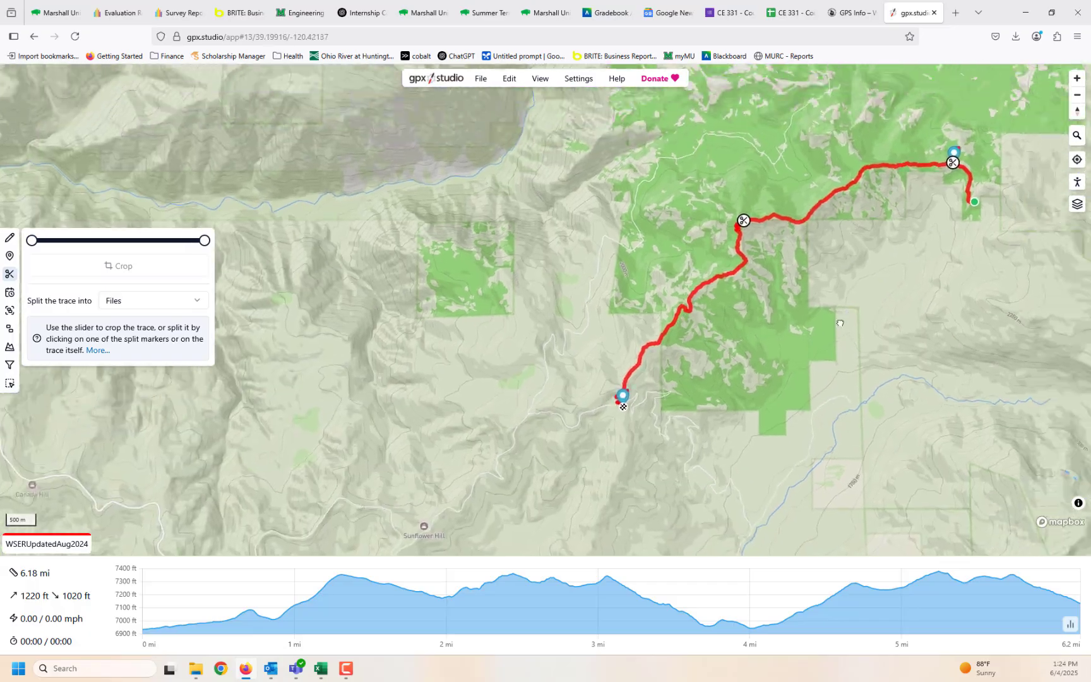
left_click_drag(931, 155, 736, 326)
scroll(735, 326, "up", 6)
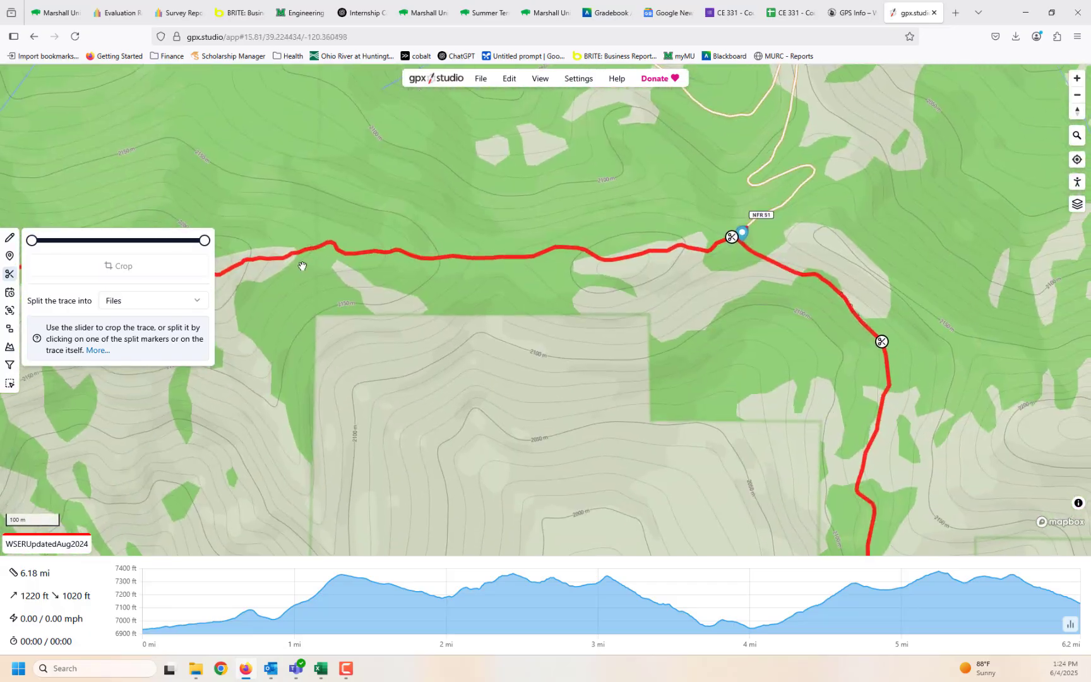
left_click_drag(34, 243, 42, 244)
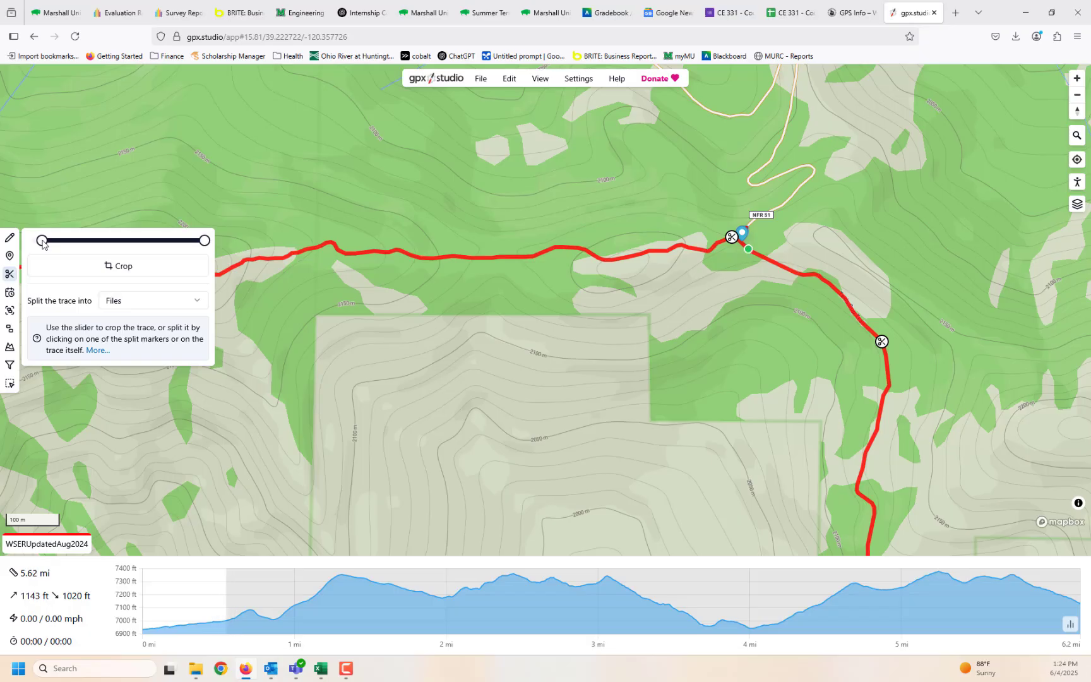
left_click(81, 266)
scroll(797, 399, "down", 3)
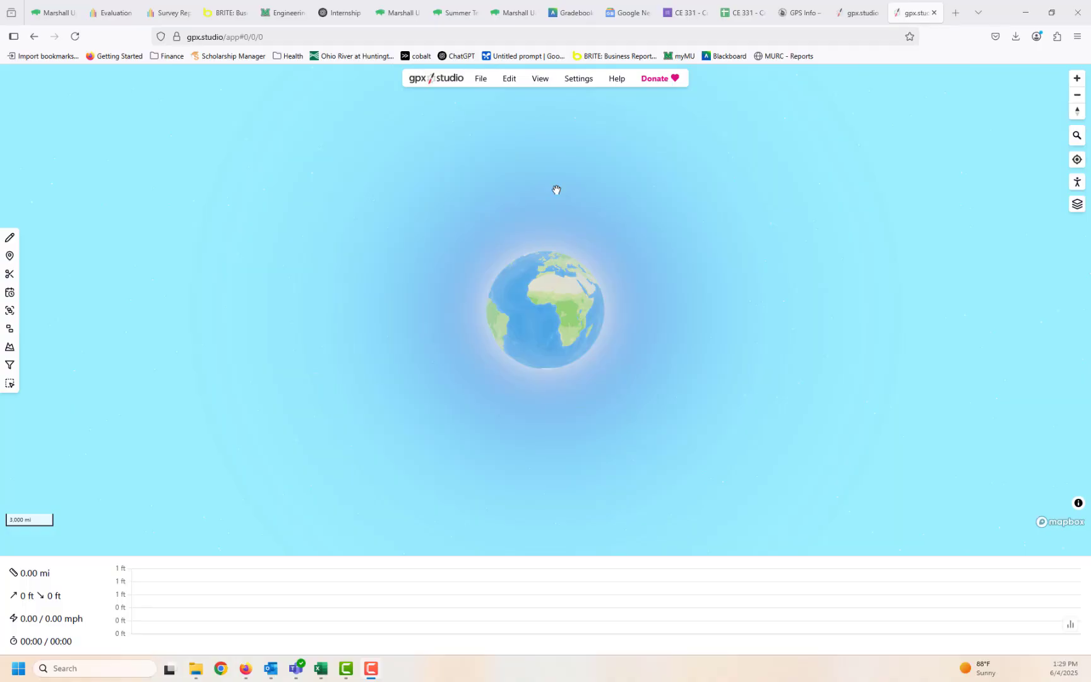
Step: Load WSERUpdatedAug2024.gpx from the Temp folder into the empty map and replace its elevation data with Mapbox data
left_click(478, 80)
left_click(496, 125)
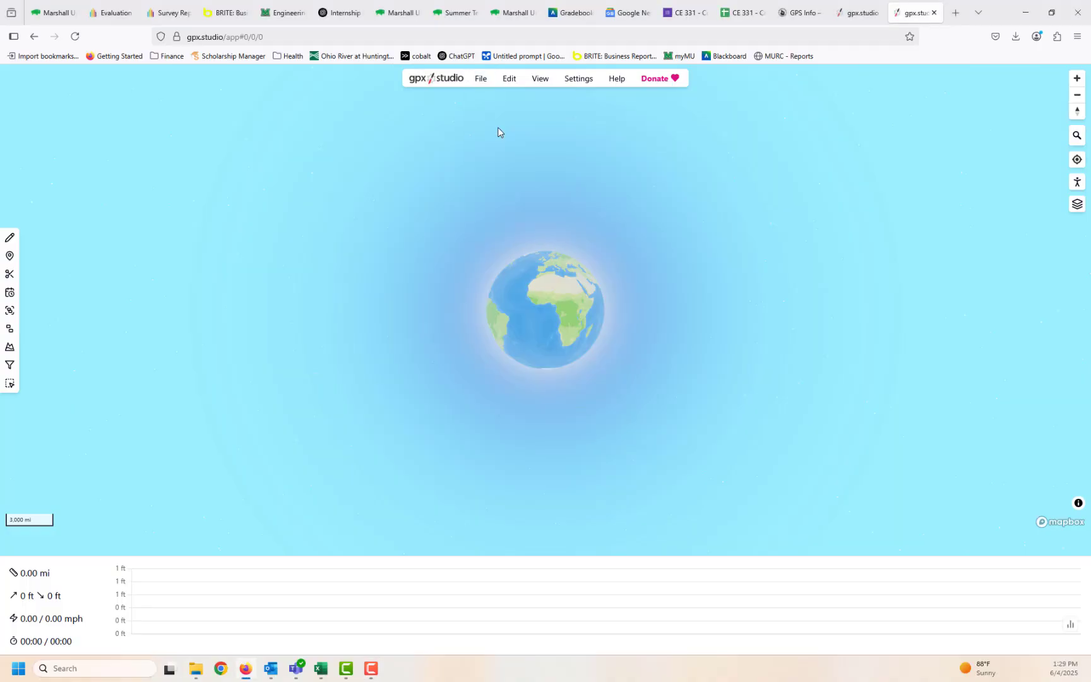
left_click(394, 95)
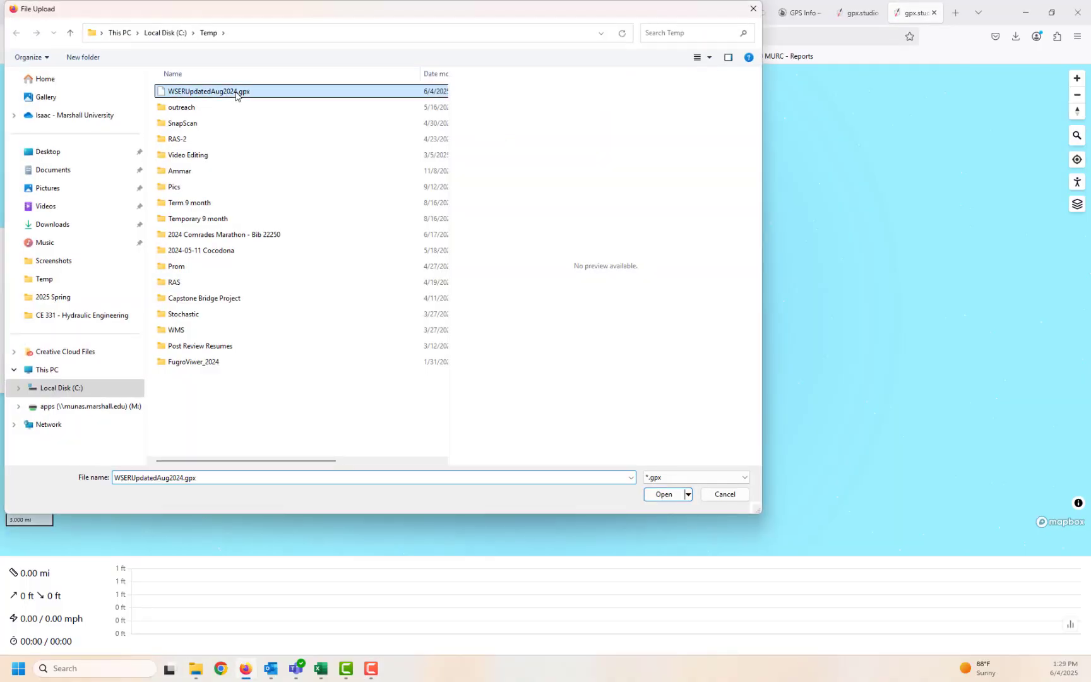
left_click(663, 496)
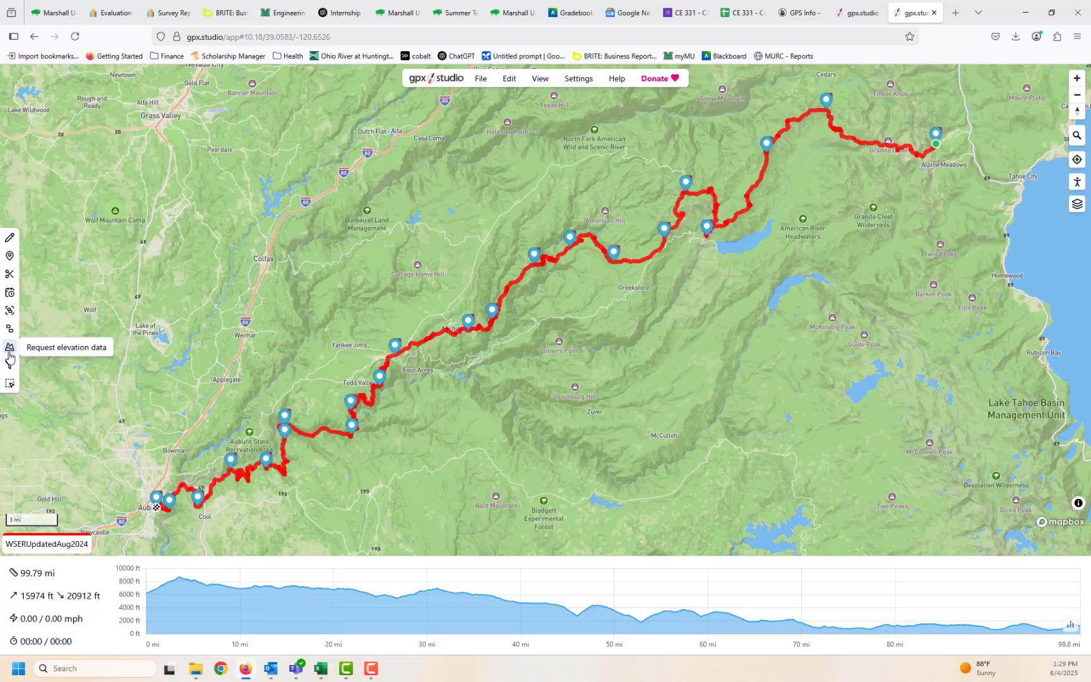
left_click(10, 354)
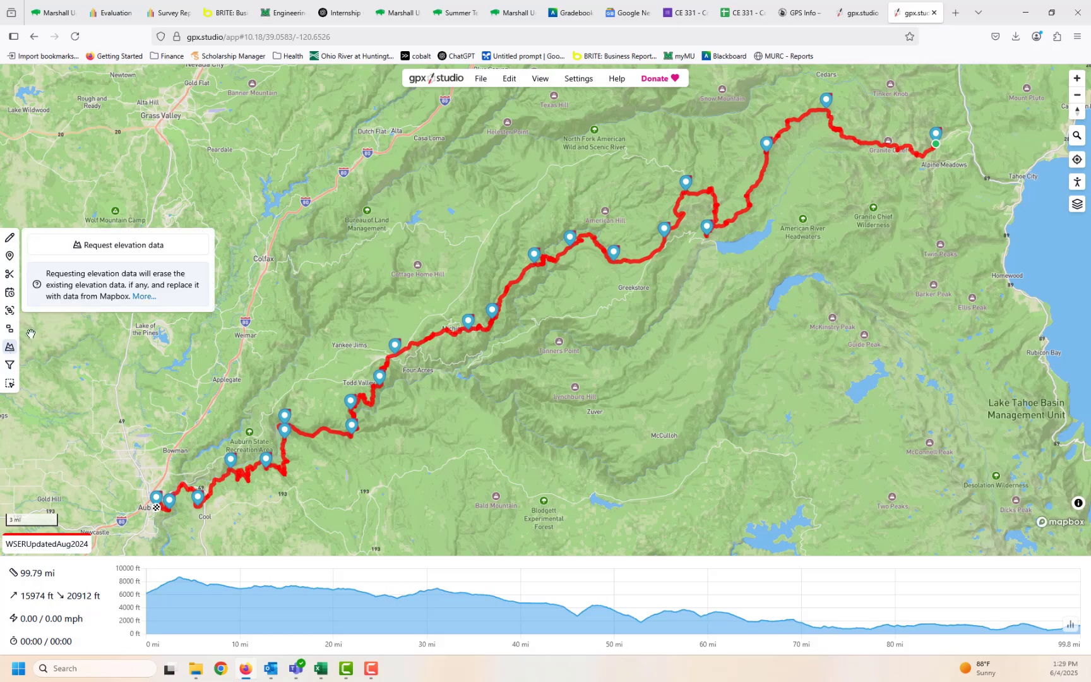
left_click(163, 253)
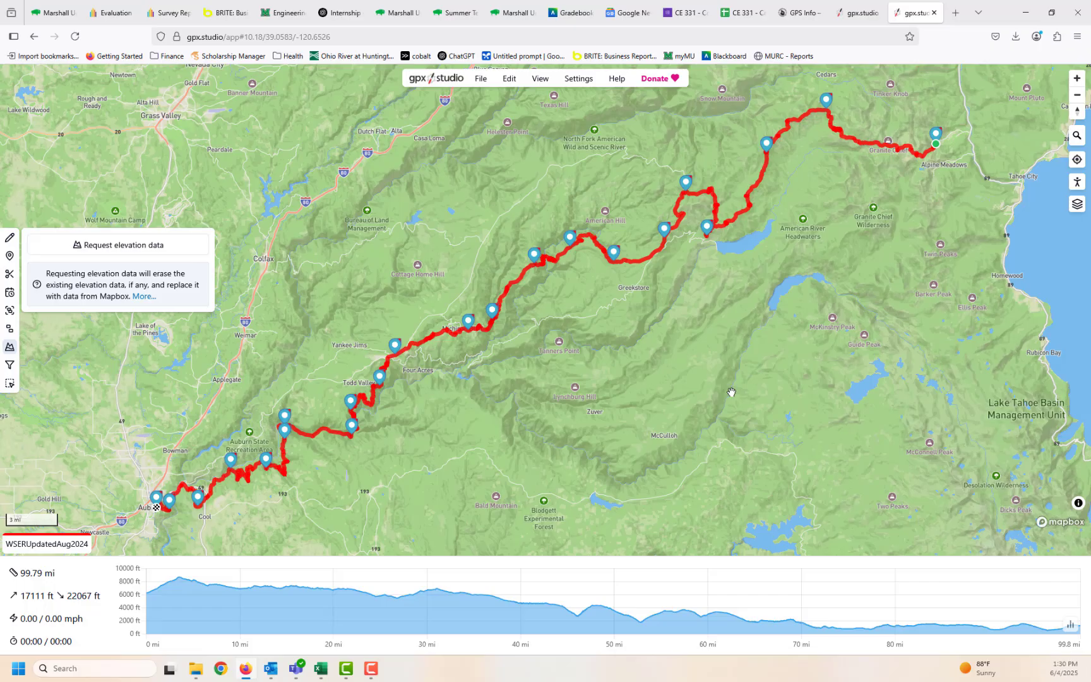
Step: Search Google for "western states 100 elevation gain" in a separate page, and return to the loaded full route in gpx.studio
left_click(957, 12)
type("we")
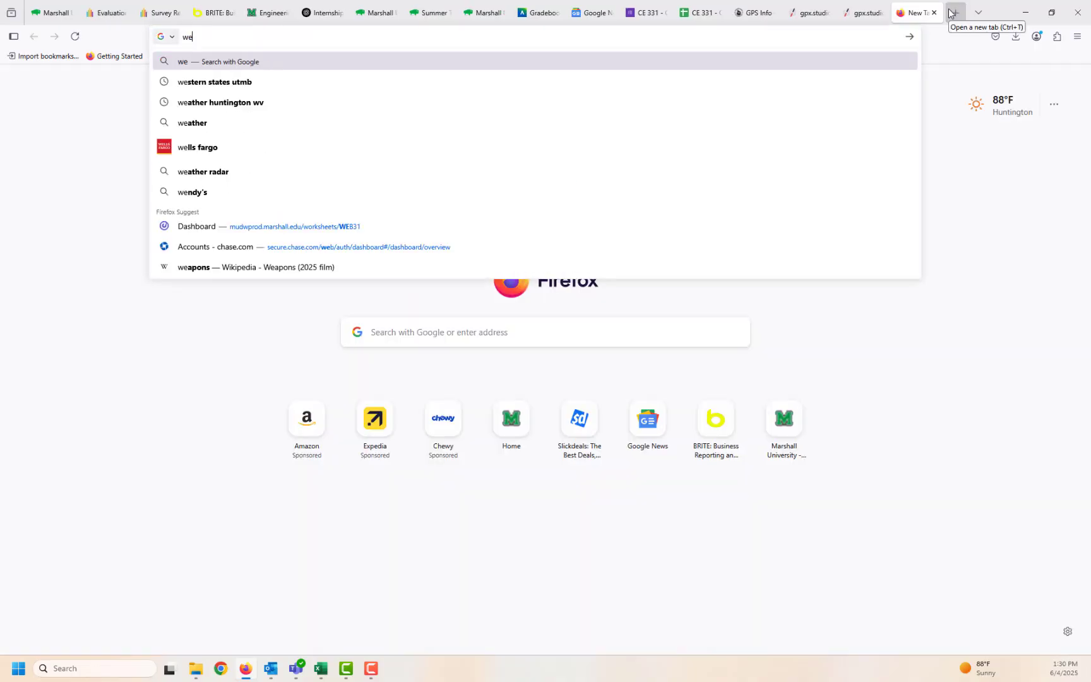
type("stern states 10")
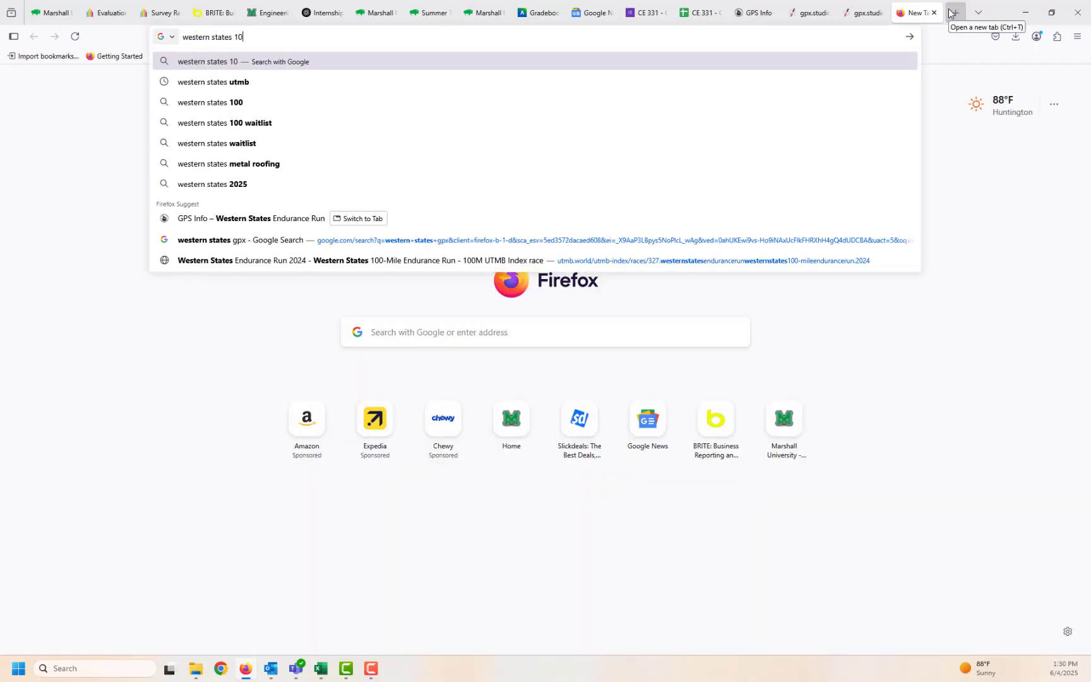
type("0 elevation gain")
key("Return")
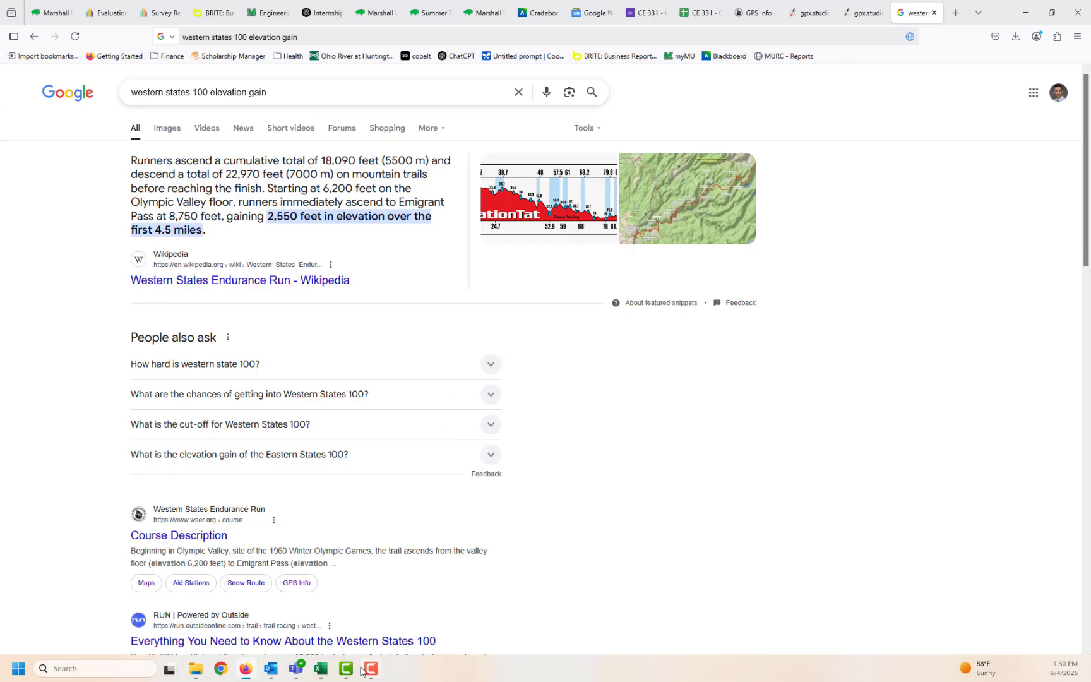
left_click(863, 13)
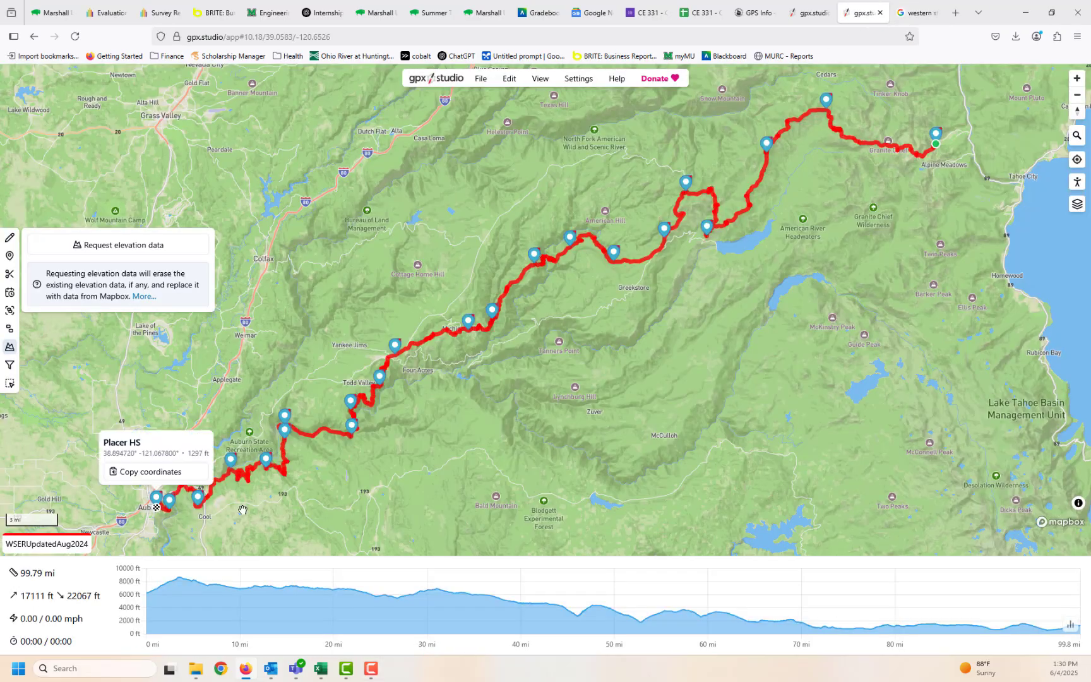